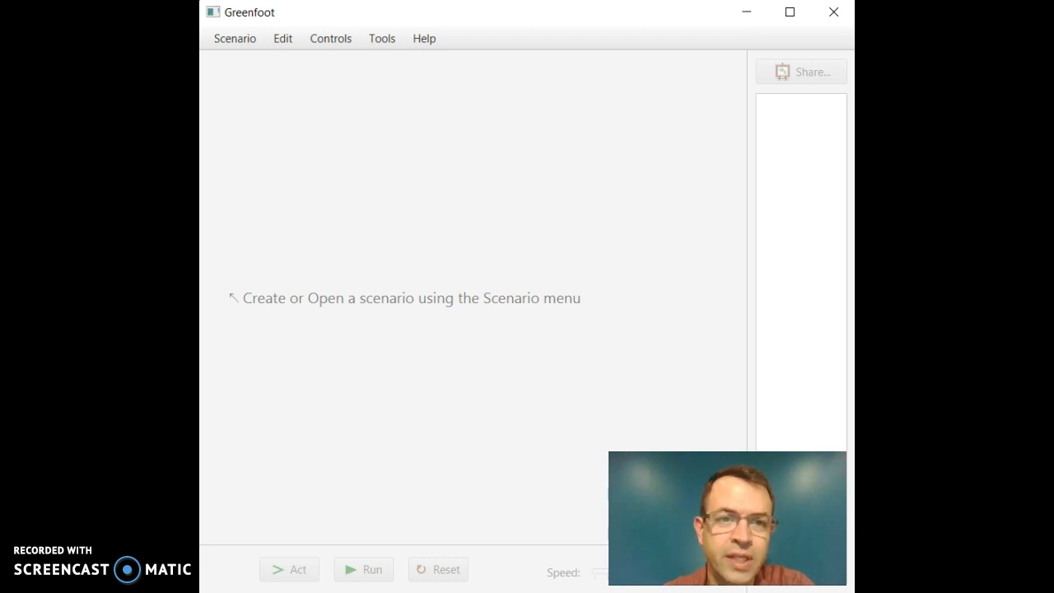
Open the leaves-and-wombats scenario folder from book-scenarios/chapter01 via Scenario > Open
{"action": "left_click", "coordinate": [252, 38]}
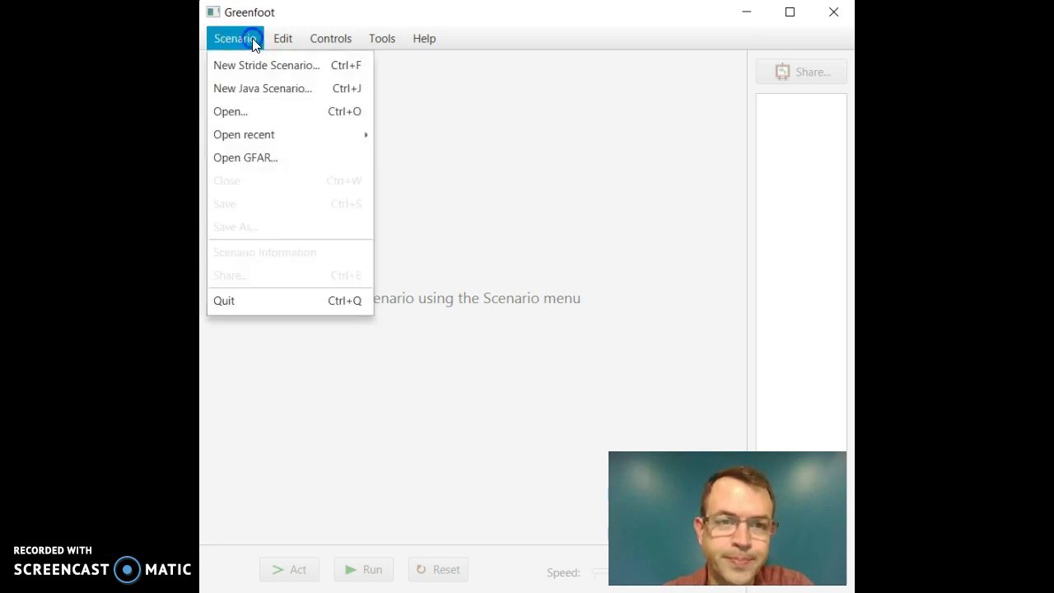
{"action": "left_click", "coordinate": [277, 111]}
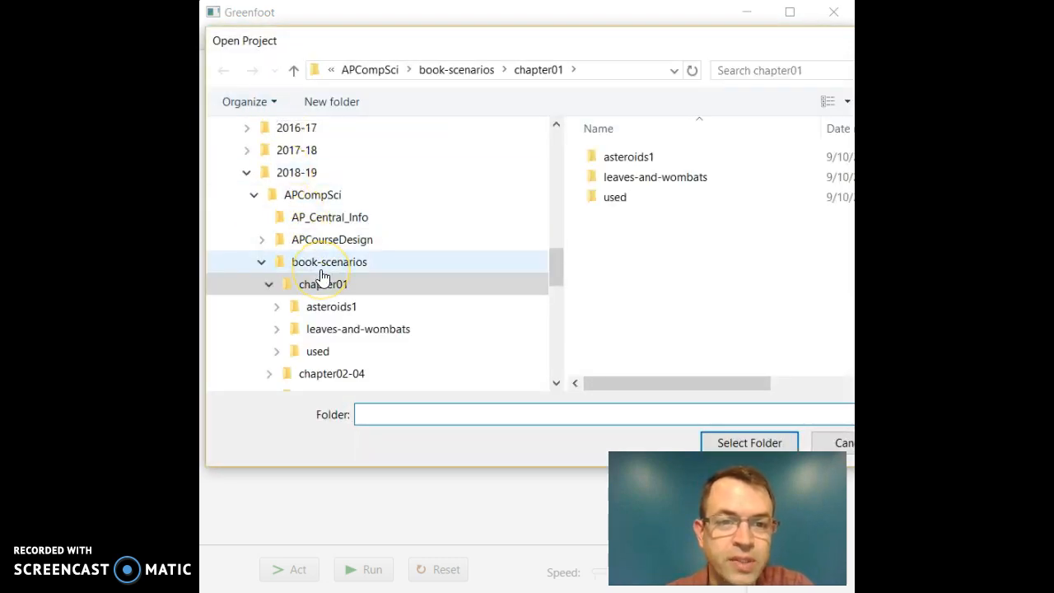
{"action": "mouse_move", "coordinate": [330, 262]}
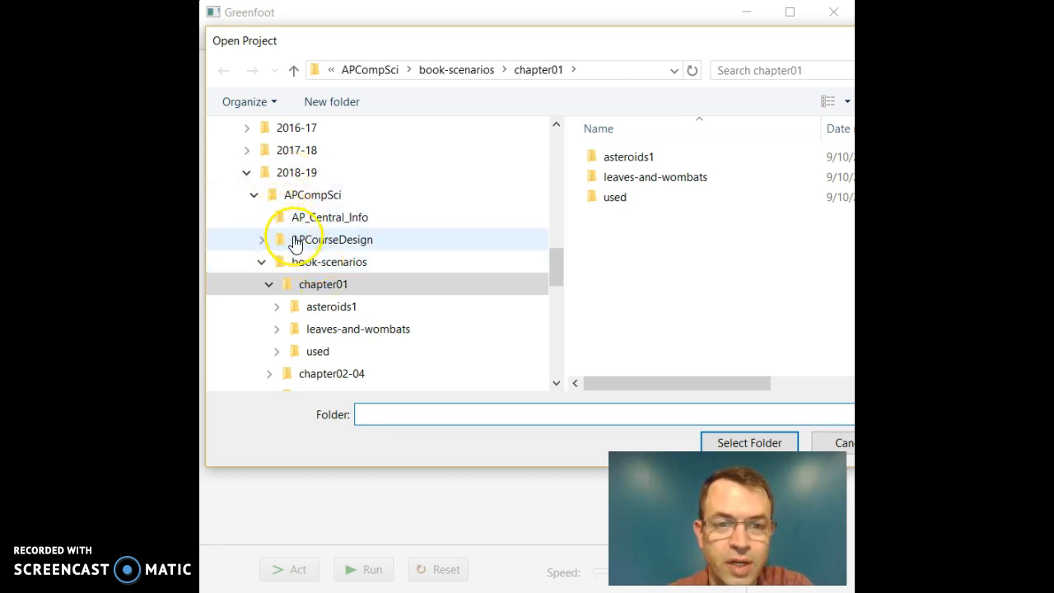
{"action": "left_click", "coordinate": [305, 268]}
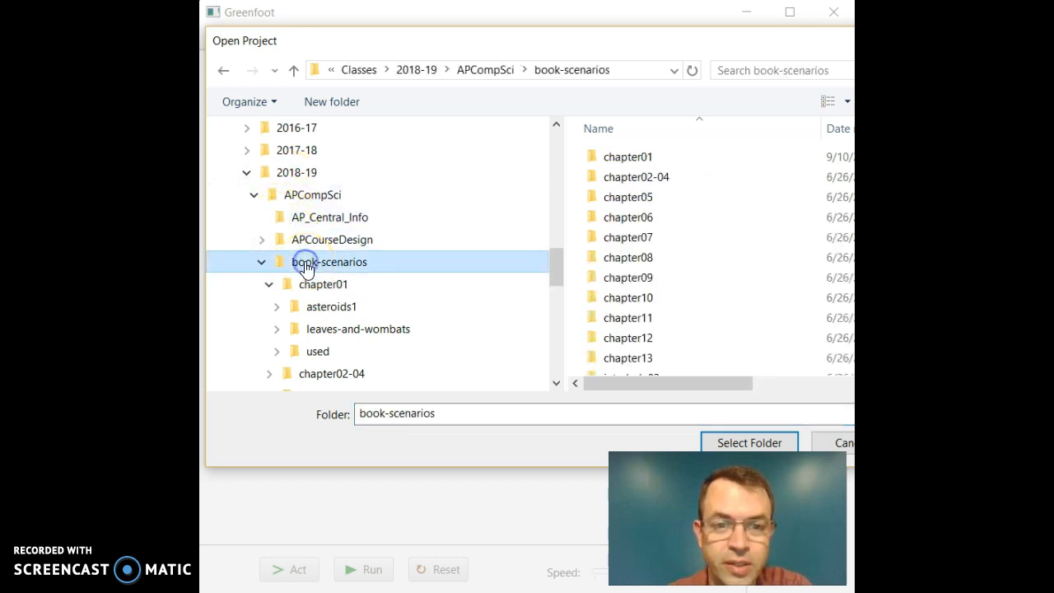
{"action": "double_click", "coordinate": [624, 158]}
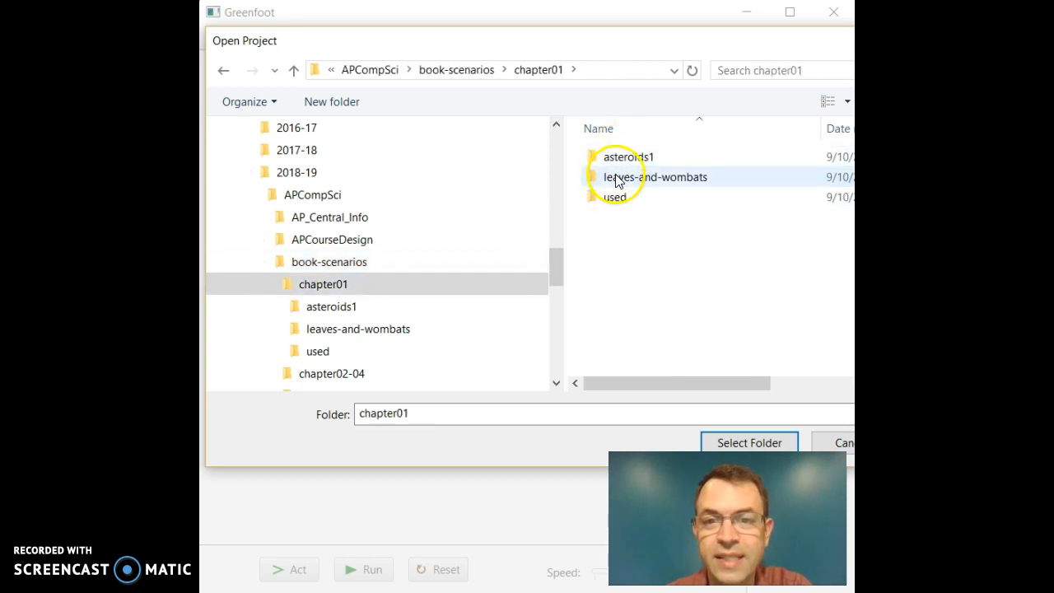
{"action": "left_click", "coordinate": [618, 180]}
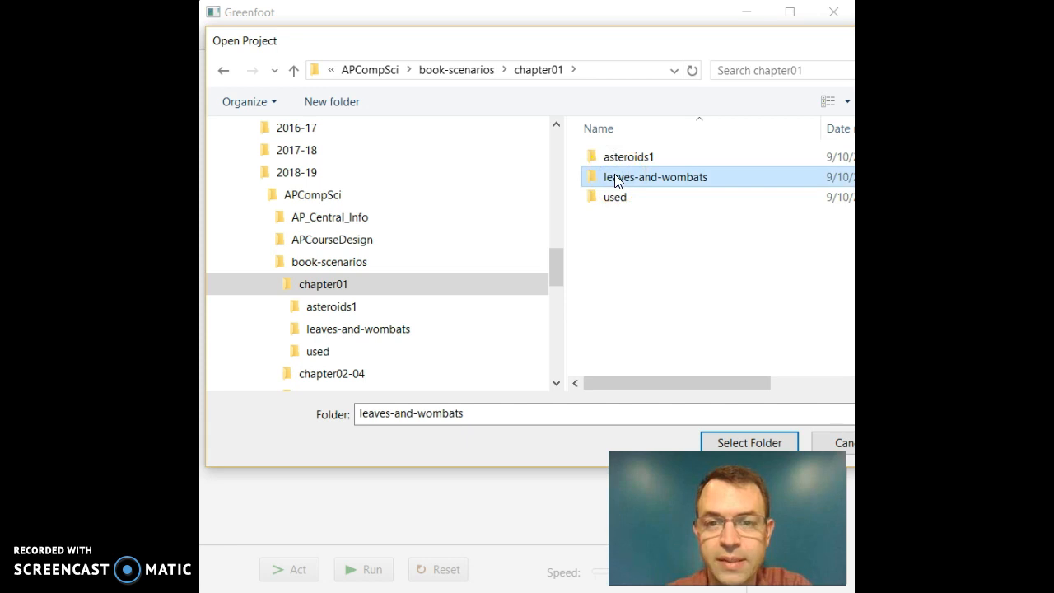
{"action": "left_click", "coordinate": [741, 443]}
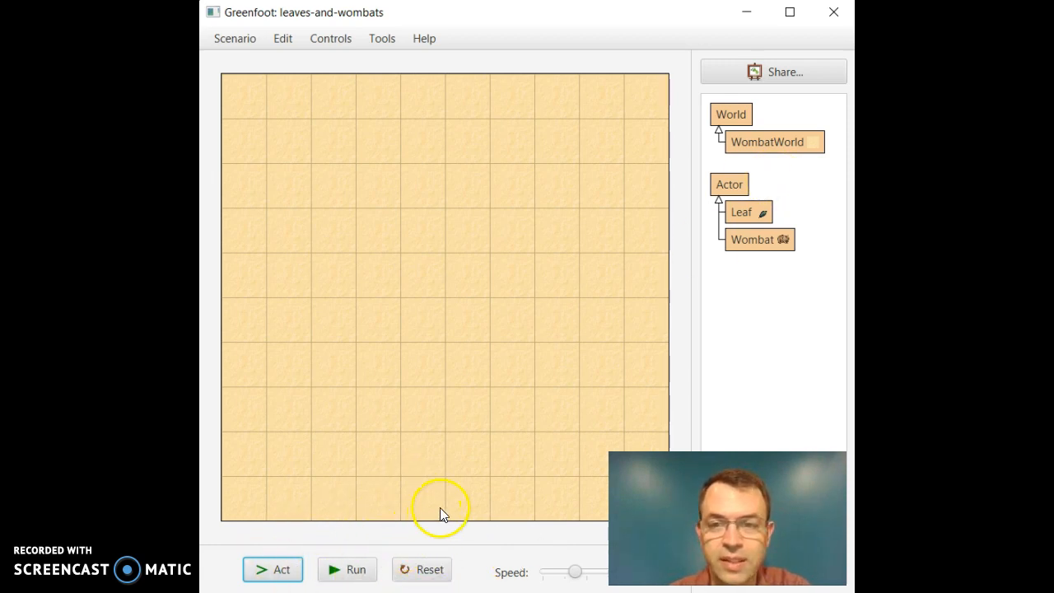
Create two new Wombat objects, one upper-left and one right of the grid centre
{"action": "right_click", "coordinate": [756, 246]}
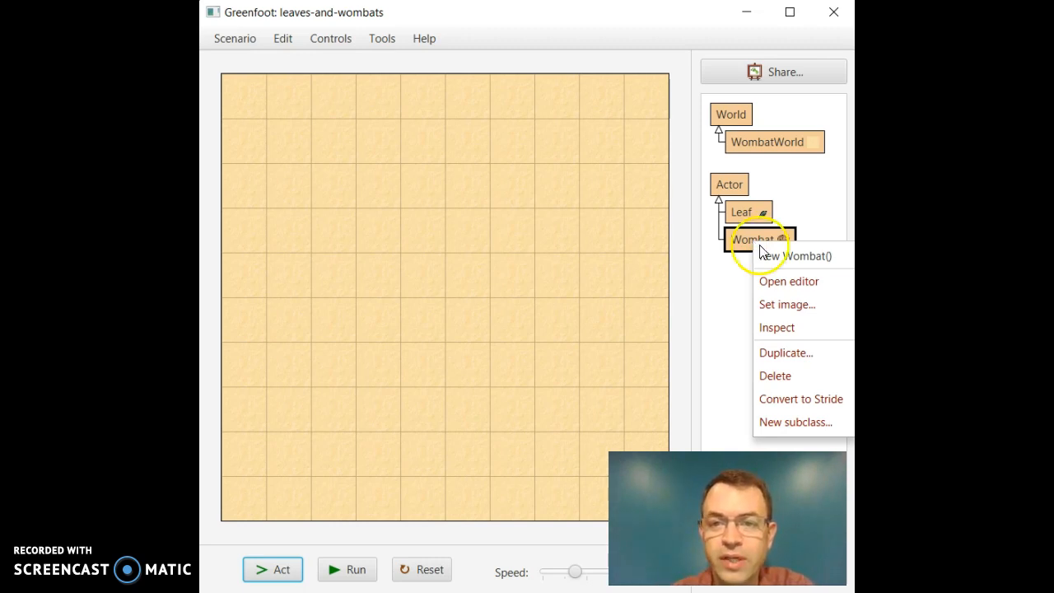
{"action": "left_click", "coordinate": [782, 256]}
{"action": "left_click", "coordinate": [275, 180]}
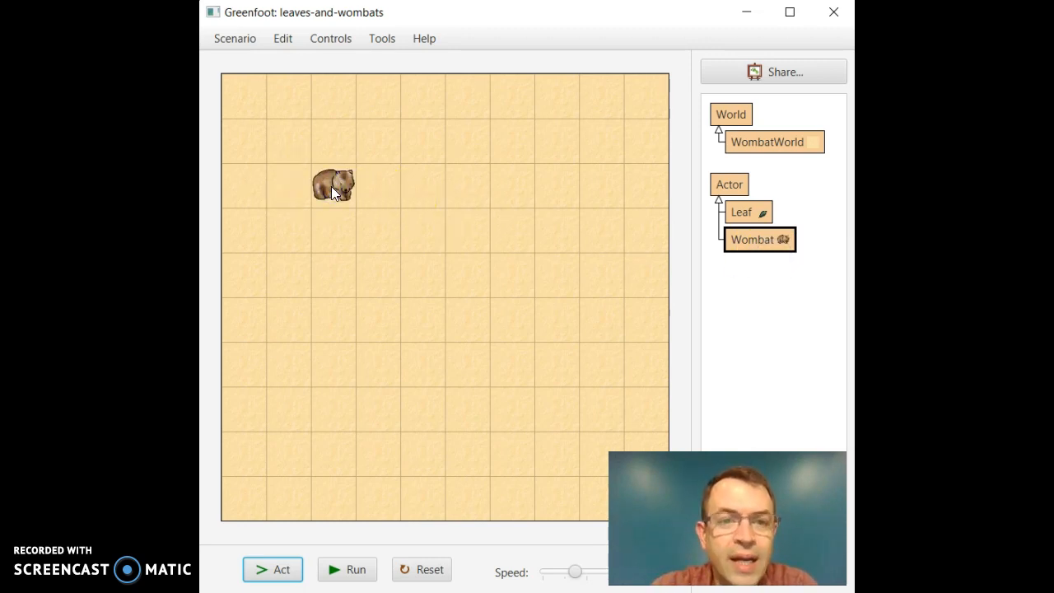
{"action": "right_click", "coordinate": [750, 240]}
{"action": "left_click", "coordinate": [765, 264]}
{"action": "left_click", "coordinate": [573, 267]}
{"action": "left_click_drag", "start_coordinate": [573, 267], "coordinate": [556, 275]}
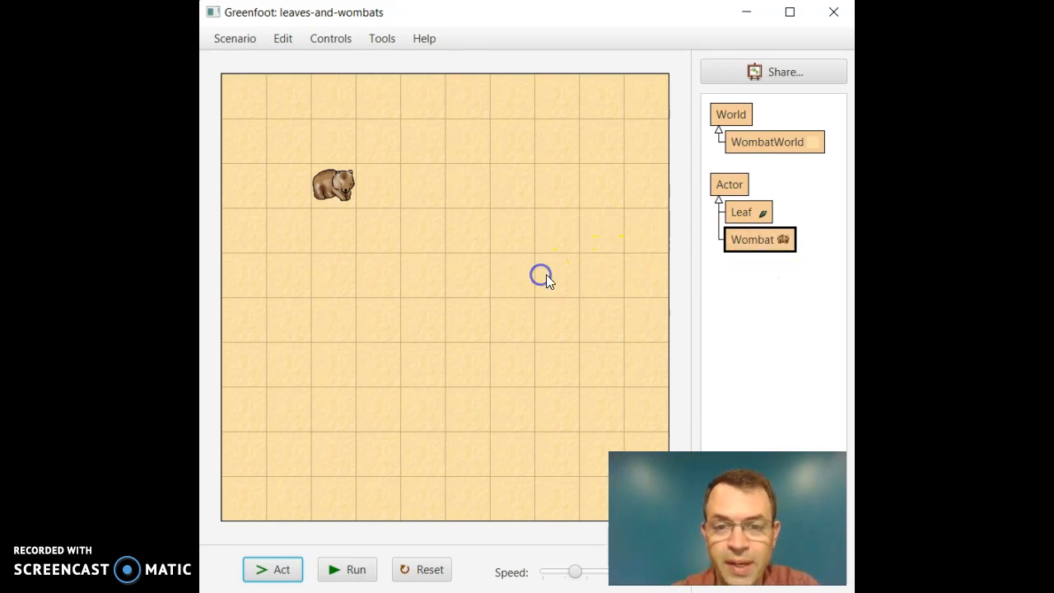
Create a third Wombat and place it in the lower-left part of the grid
{"action": "right_click", "coordinate": [741, 235]}
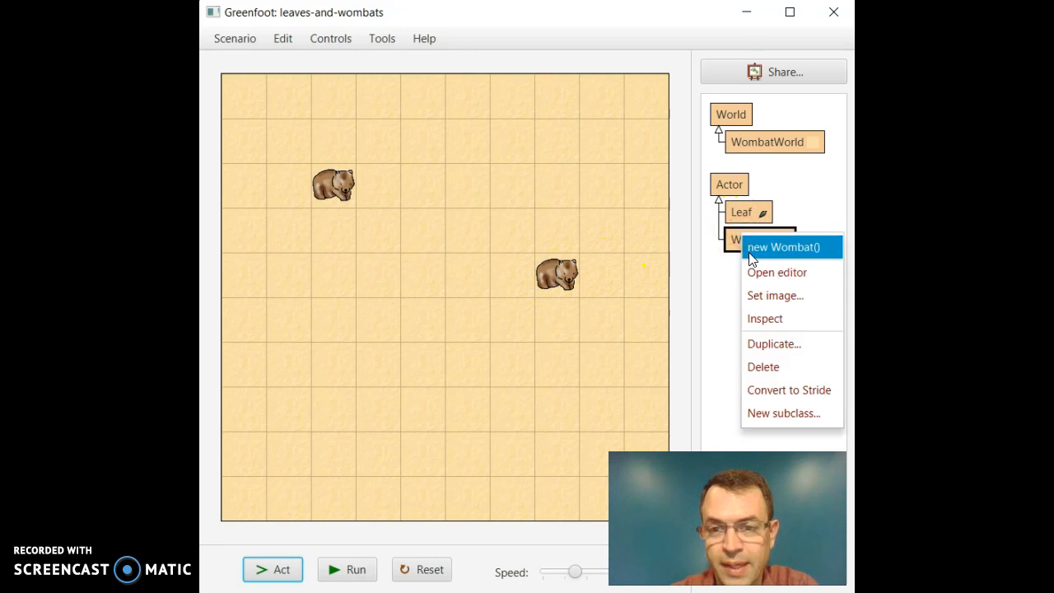
{"action": "left_click", "coordinate": [782, 247]}
{"action": "left_click", "coordinate": [377, 415]}
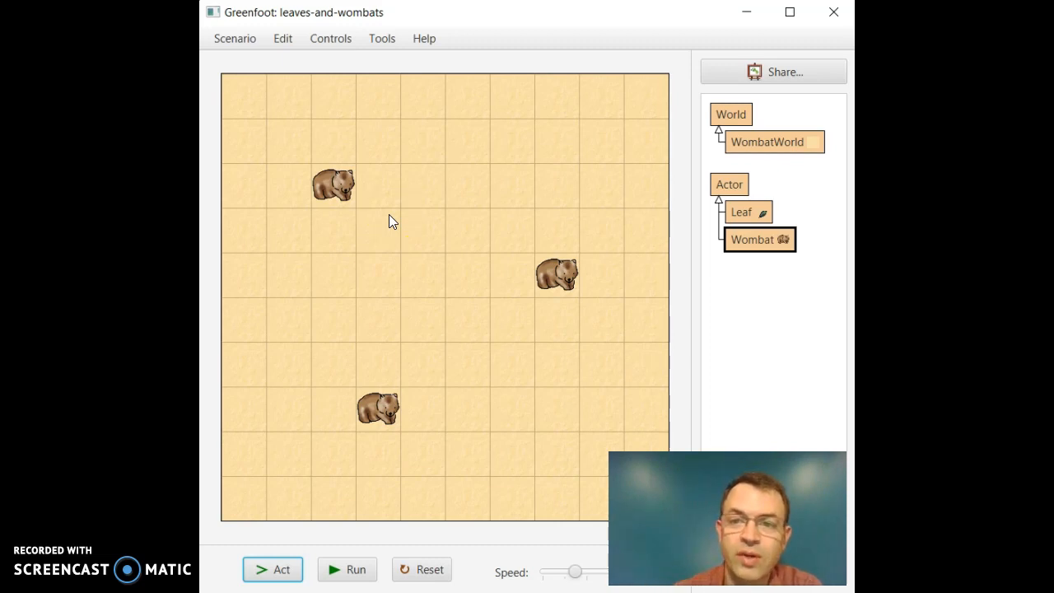
Create two new Leaf objects, one near the top and one beside the middle wombat
{"action": "left_click", "coordinate": [744, 208]}
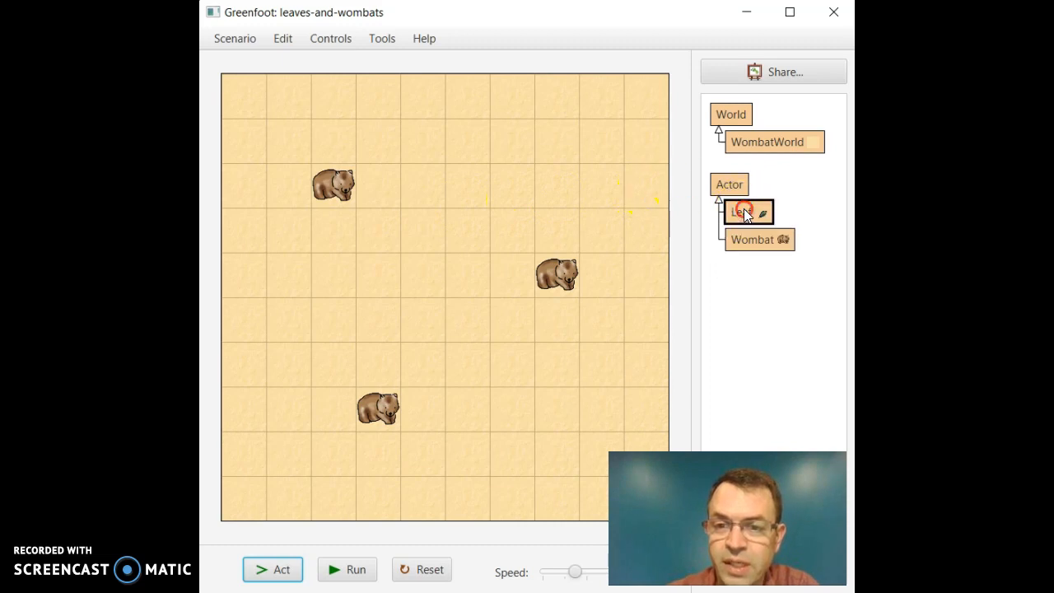
{"action": "right_click", "coordinate": [744, 209]}
{"action": "left_click", "coordinate": [763, 220]}
{"action": "left_click", "coordinate": [431, 138]}
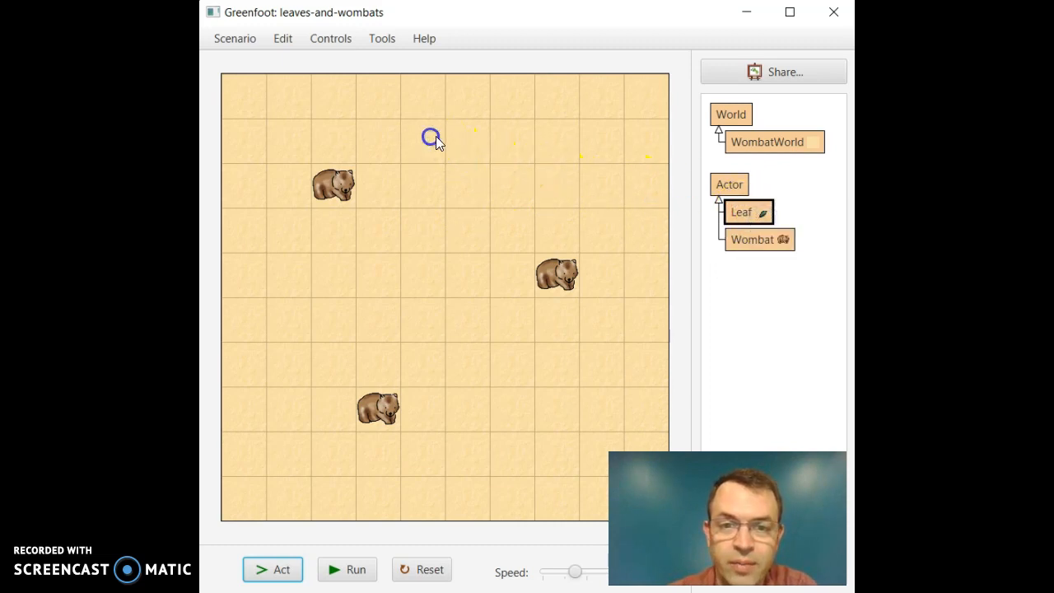
{"action": "left_click", "coordinate": [761, 211]}
{"action": "right_click", "coordinate": [760, 212]}
{"action": "left_click", "coordinate": [788, 218]}
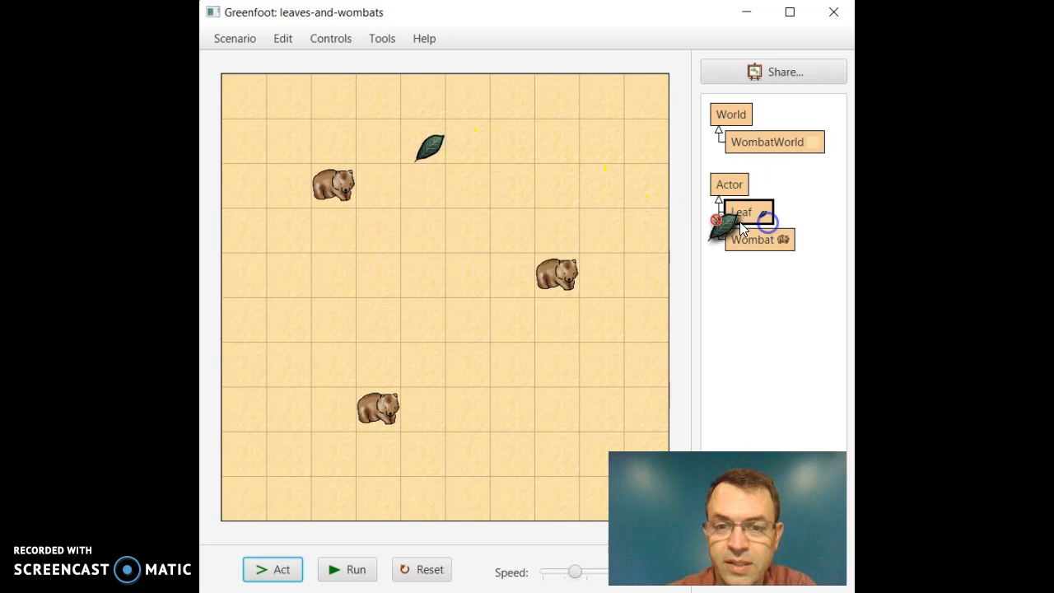
{"action": "left_click", "coordinate": [598, 267]}
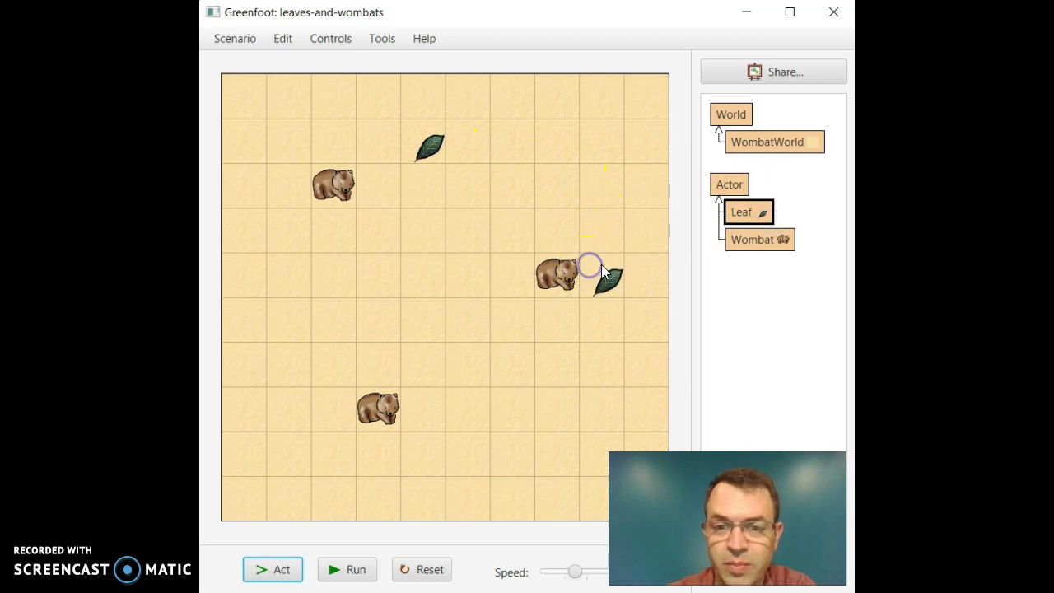
Add leaves in the top-right and lower-right areas and create a fifth leaf
{"action": "right_click", "coordinate": [755, 221]}
{"action": "left_click", "coordinate": [787, 237]}
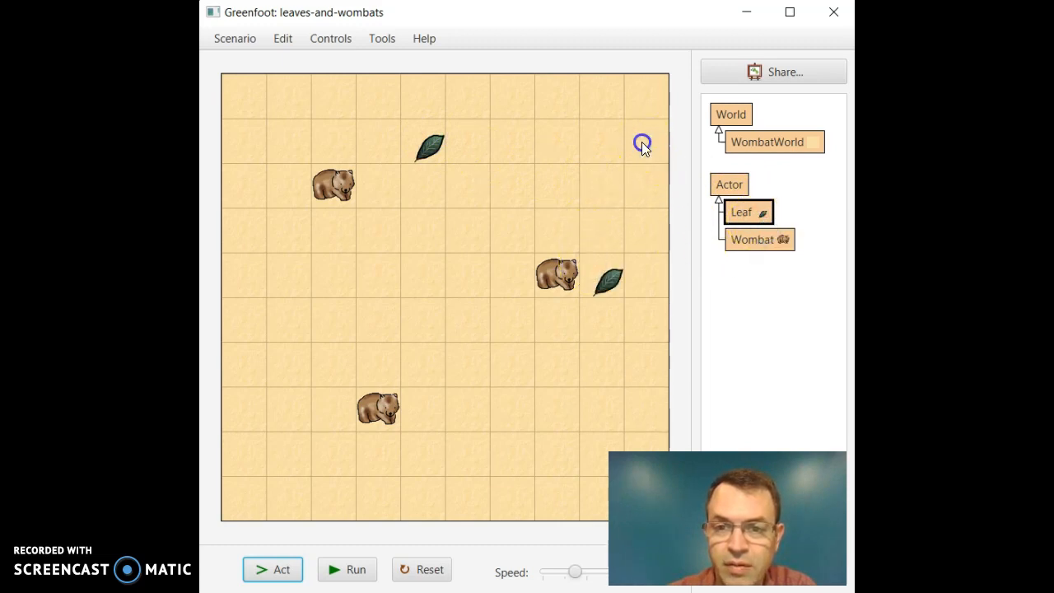
{"action": "left_click", "coordinate": [655, 147]}
{"action": "right_click", "coordinate": [746, 214]}
{"action": "left_click", "coordinate": [778, 233]}
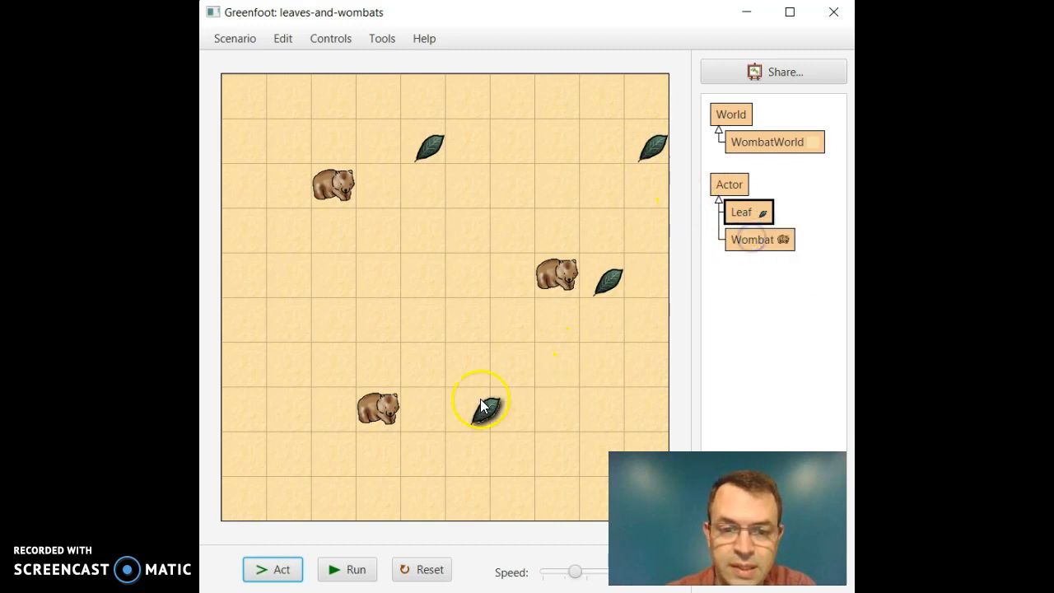
{"action": "left_click", "coordinate": [589, 408]}
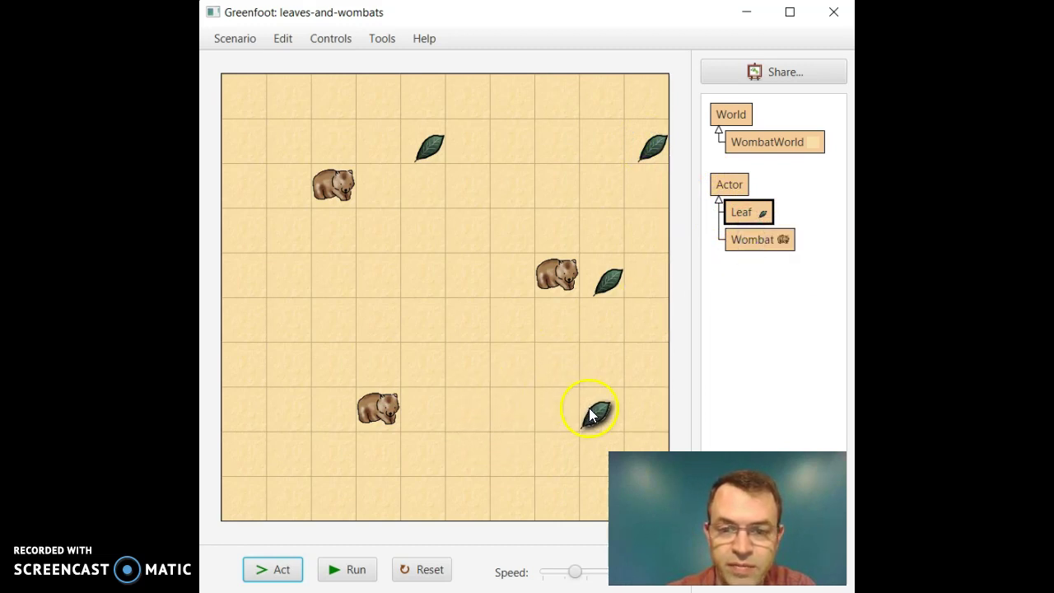
{"action": "right_click", "coordinate": [747, 216]}
{"action": "left_click", "coordinate": [752, 234]}
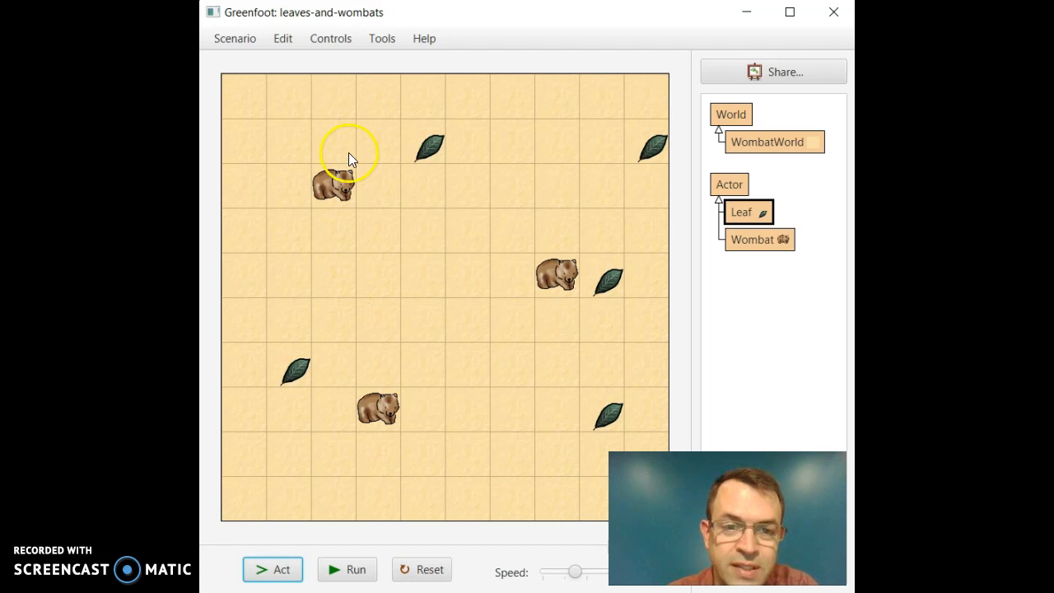
Invoke move() twice on the top wombat and once on the middle wombat onto its leaf
{"action": "right_click", "coordinate": [335, 176]}
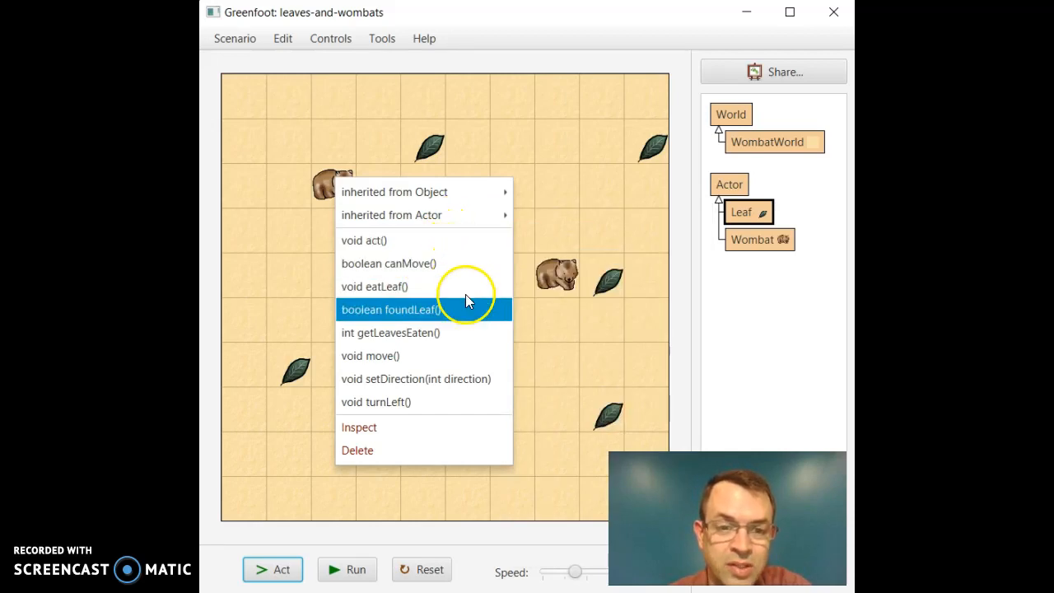
{"action": "left_click", "coordinate": [446, 354]}
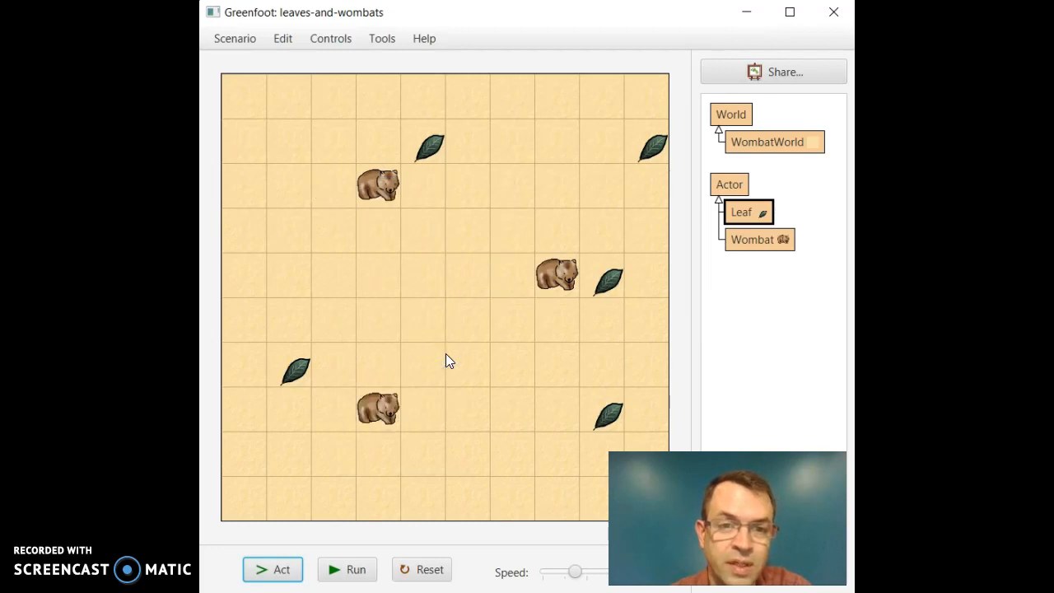
{"action": "right_click", "coordinate": [372, 187]}
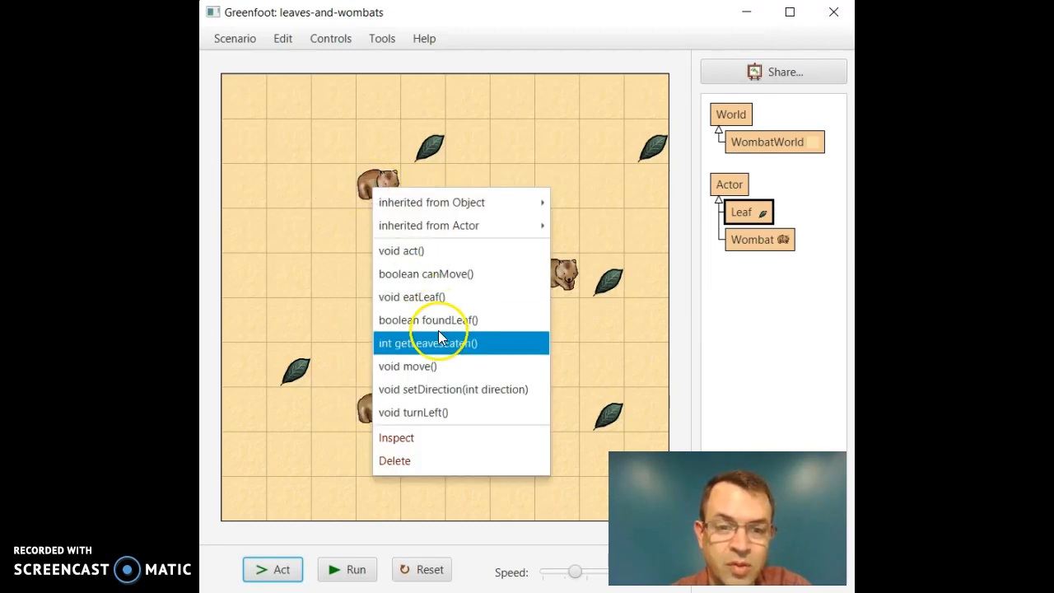
{"action": "left_click", "coordinate": [444, 361]}
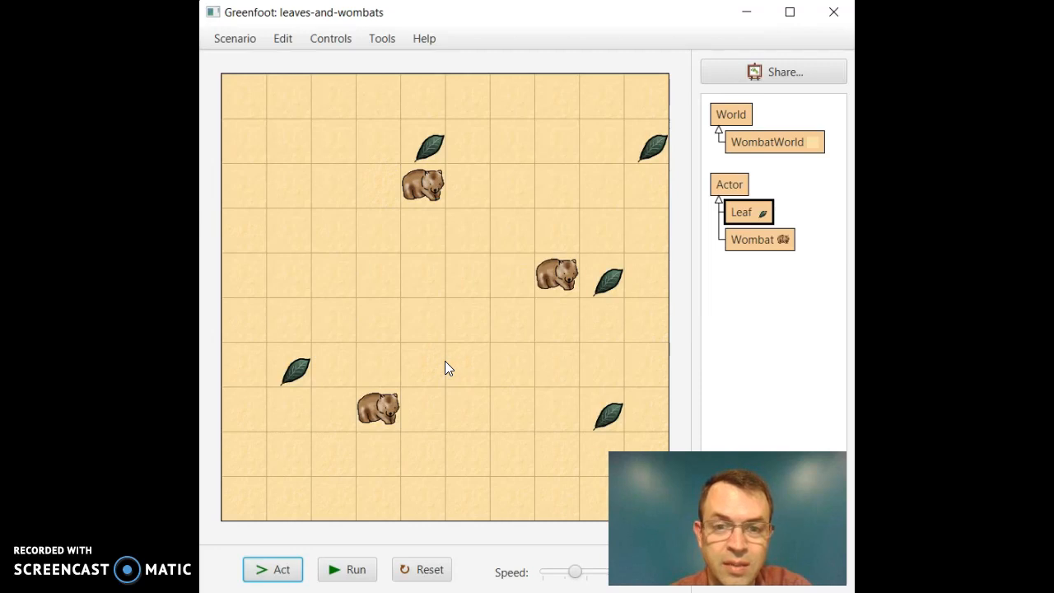
{"action": "right_click", "coordinate": [560, 280]}
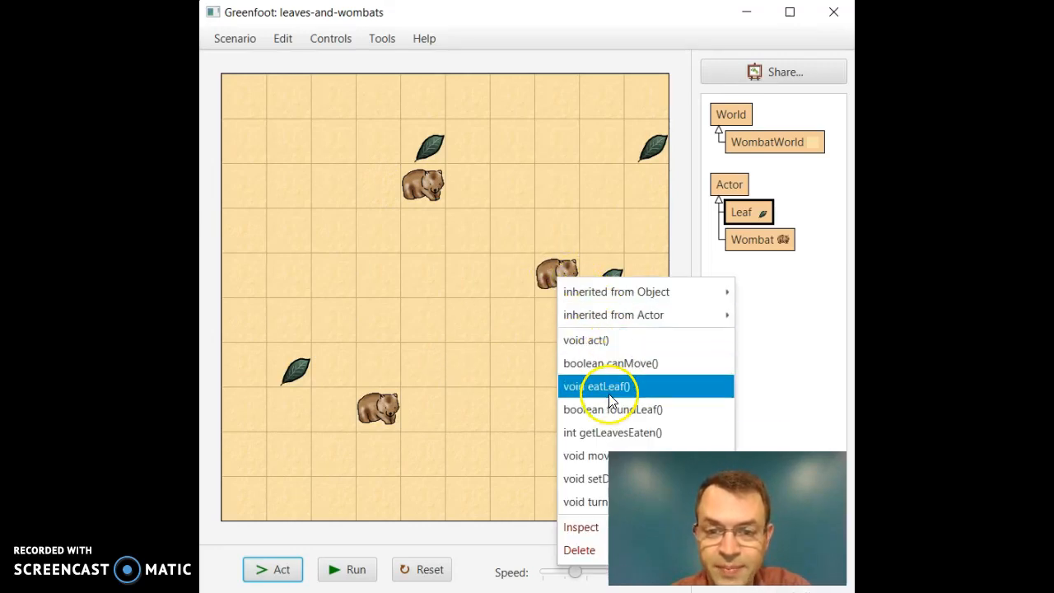
{"action": "left_click", "coordinate": [609, 455]}
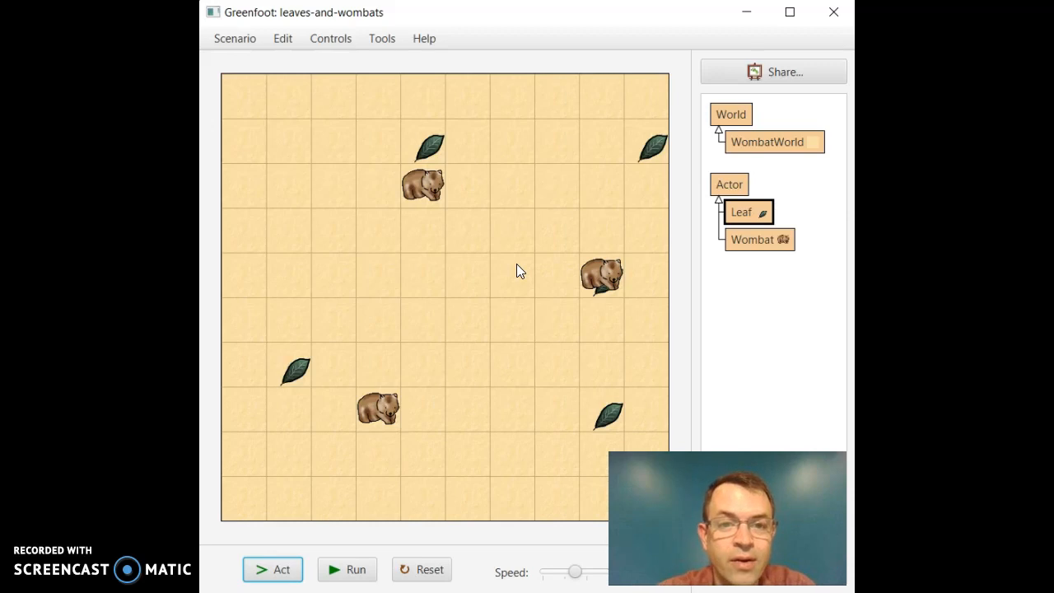
{"action": "right_click", "coordinate": [424, 183]}
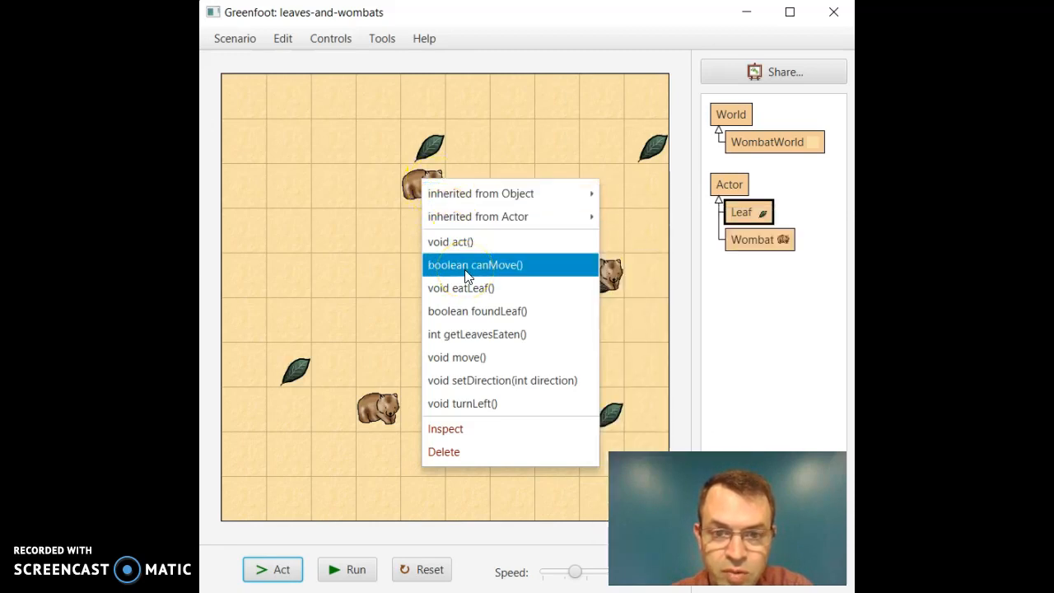
{"action": "left_click", "coordinate": [475, 310]}
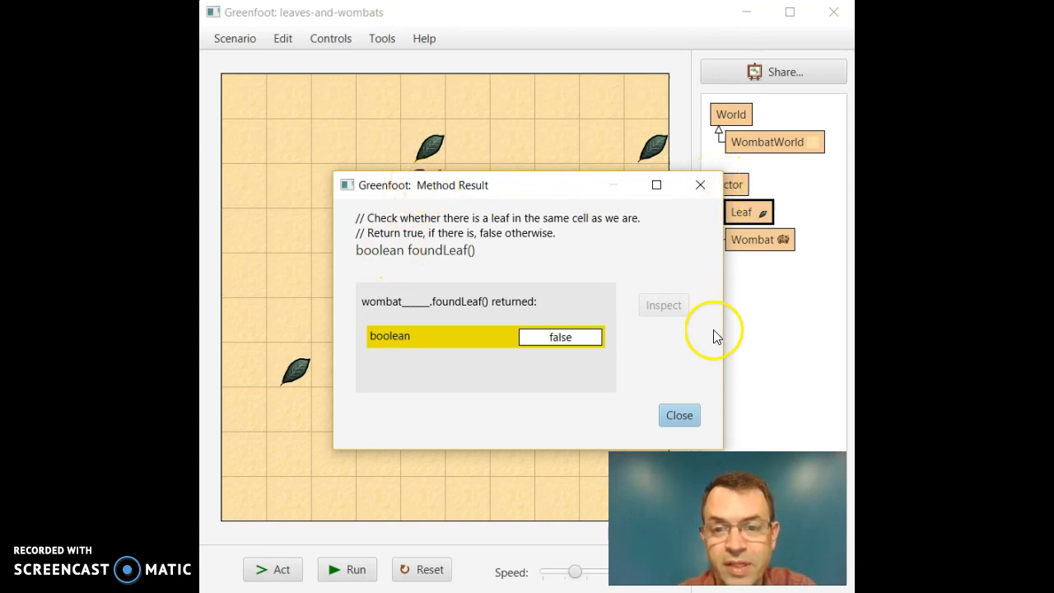
{"action": "left_click", "coordinate": [679, 415]}
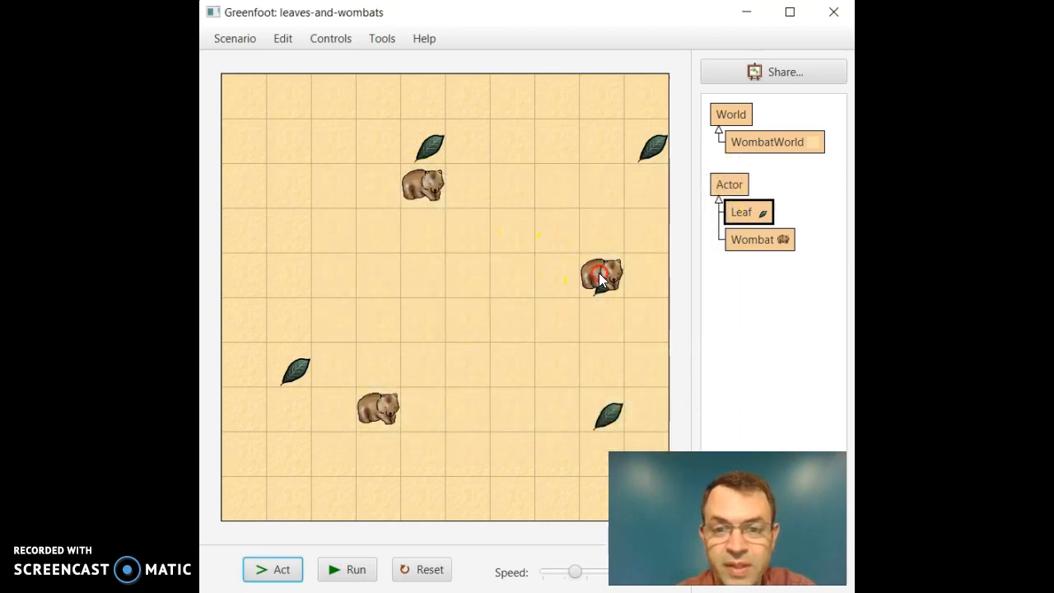
{"action": "right_click", "coordinate": [599, 272]}
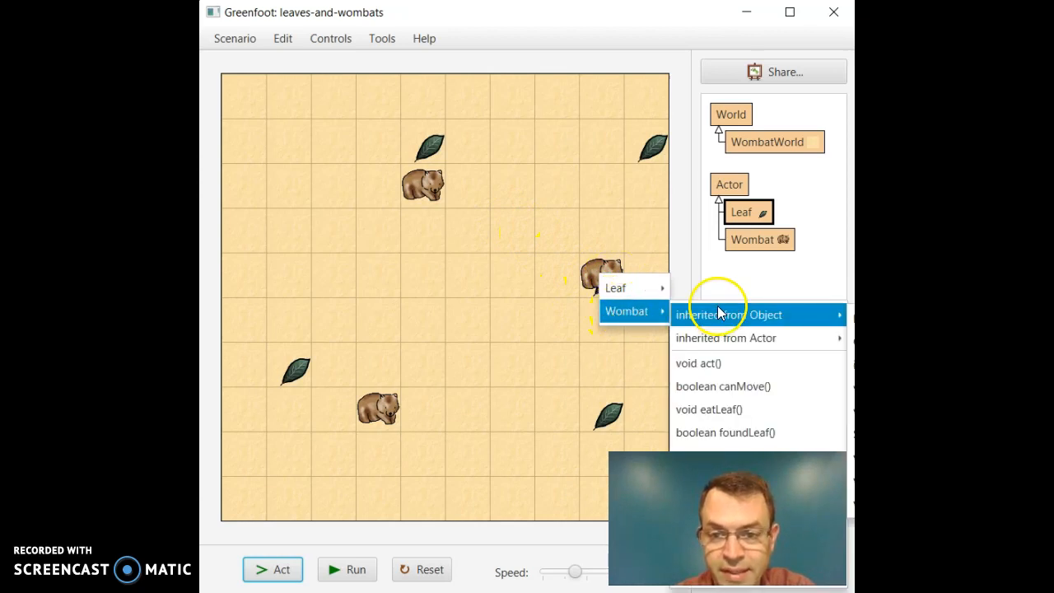
{"action": "left_click", "coordinate": [726, 431]}
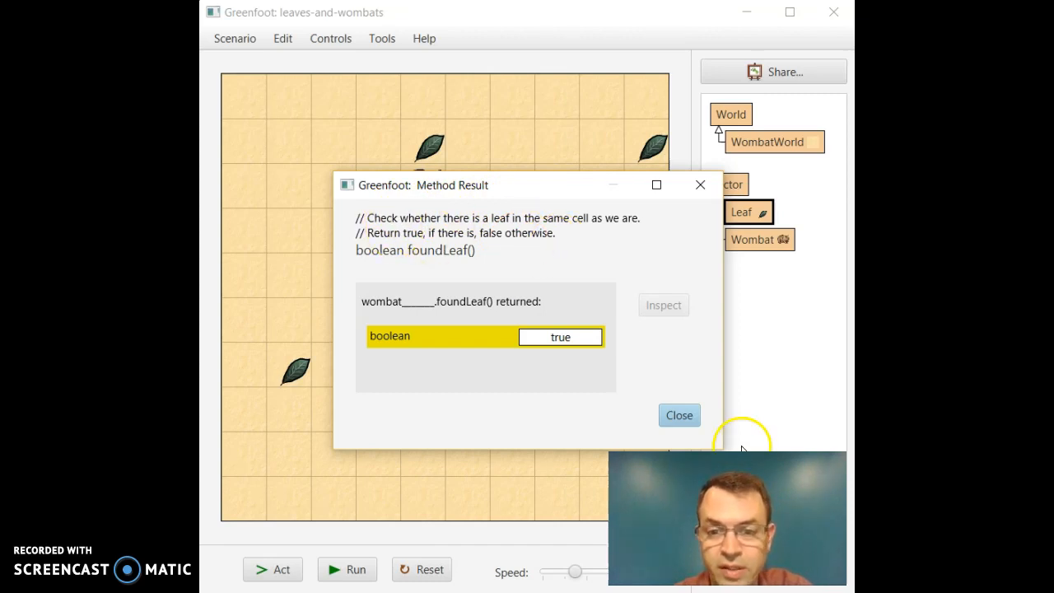
{"action": "left_click", "coordinate": [679, 415]}
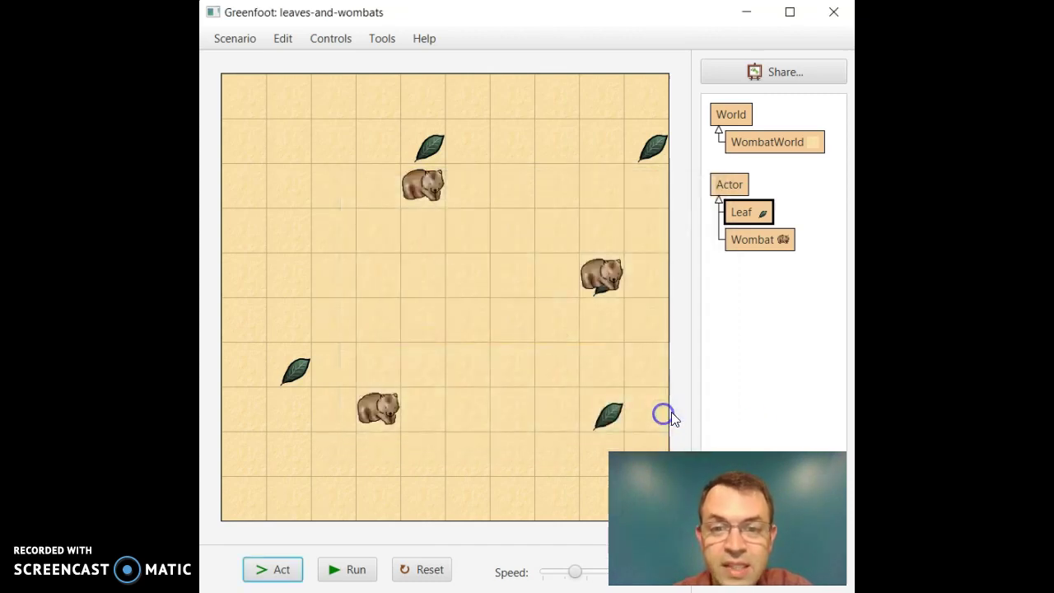
Have the right wombat eatLeaf() and confirm getLeavesEaten() reports 1
{"action": "right_click", "coordinate": [613, 280]}
{"action": "mouse_move", "coordinate": [642, 319]}
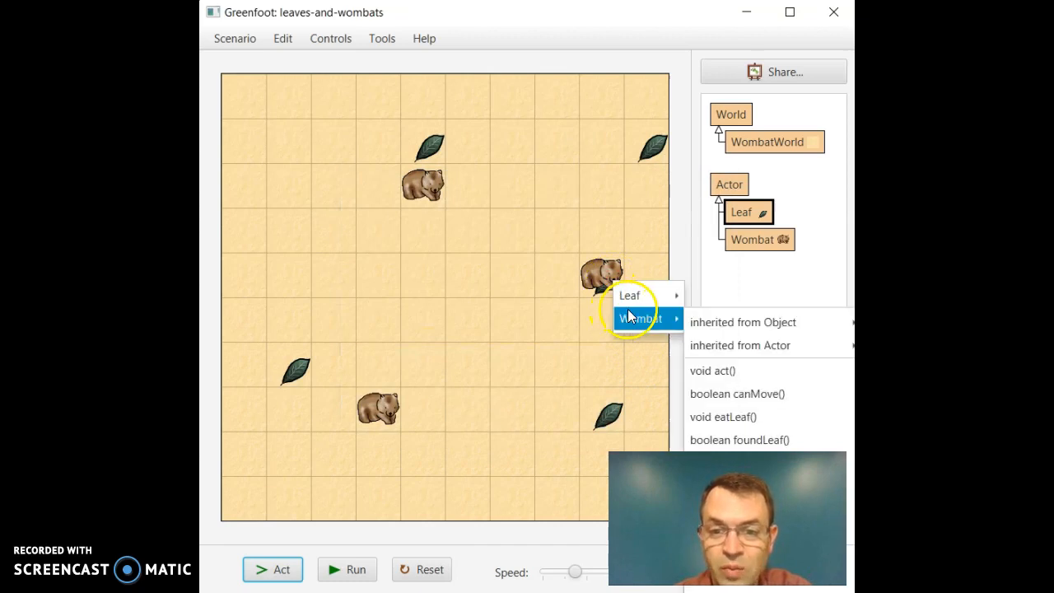
{"action": "left_click", "coordinate": [702, 419]}
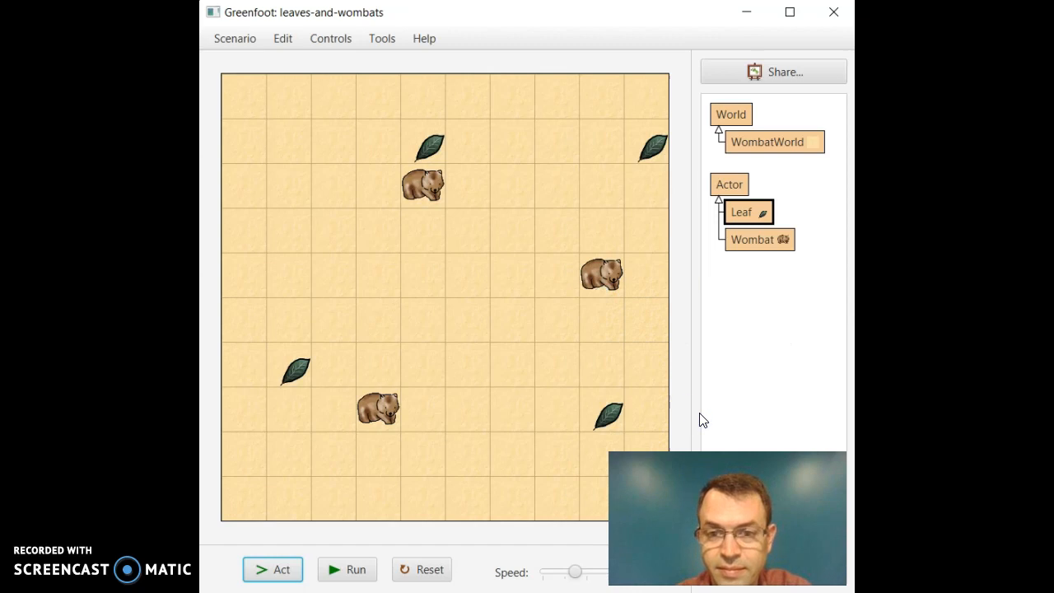
{"action": "right_click", "coordinate": [606, 271]}
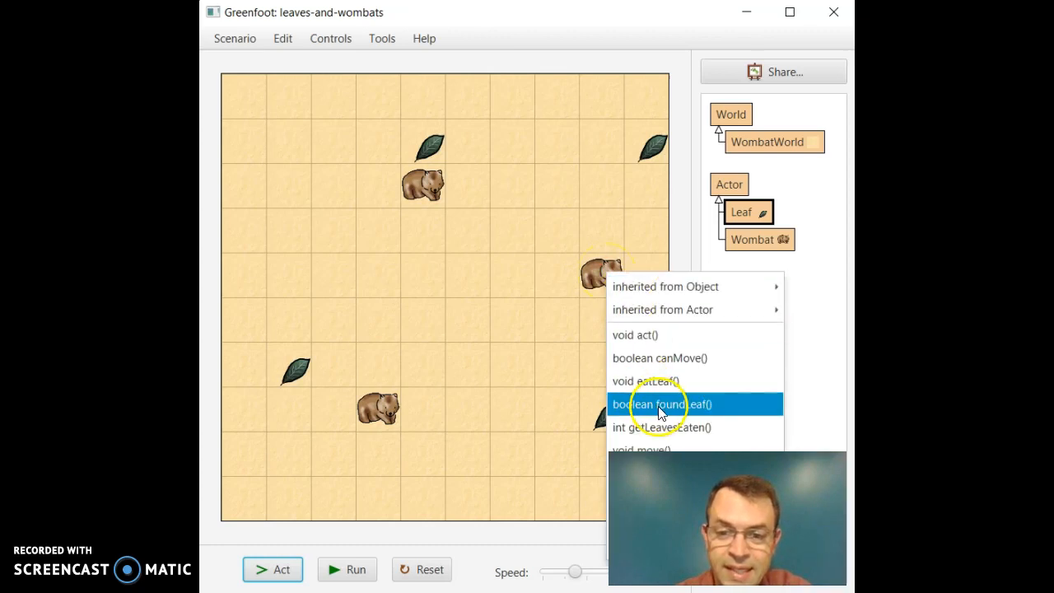
{"action": "left_click", "coordinate": [667, 425]}
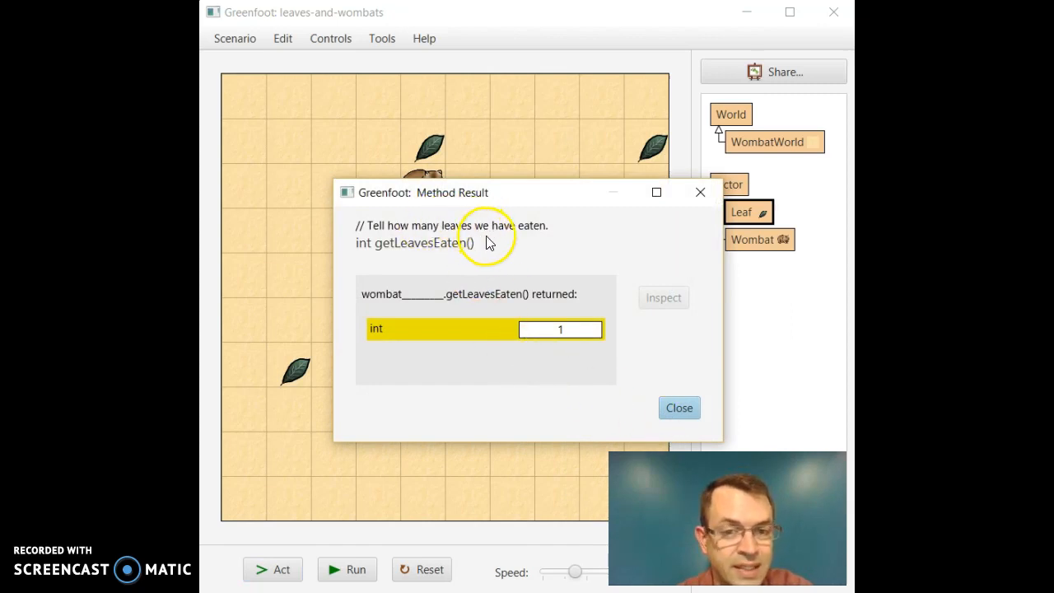
{"action": "left_click", "coordinate": [668, 408]}
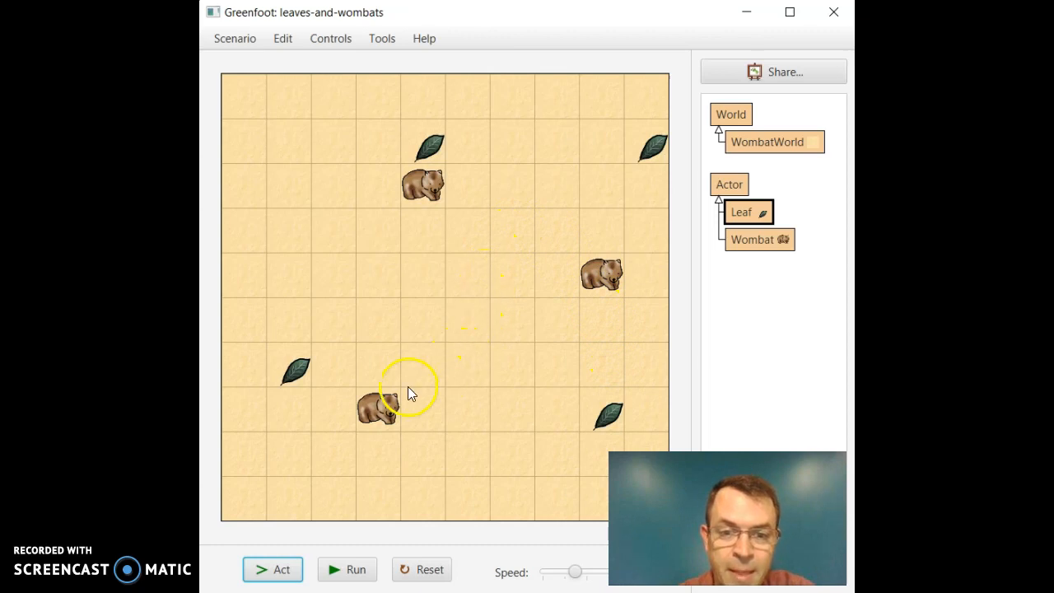
Run act() twice on the lower wombat so it steps two cells right
{"action": "right_click", "coordinate": [382, 410]}
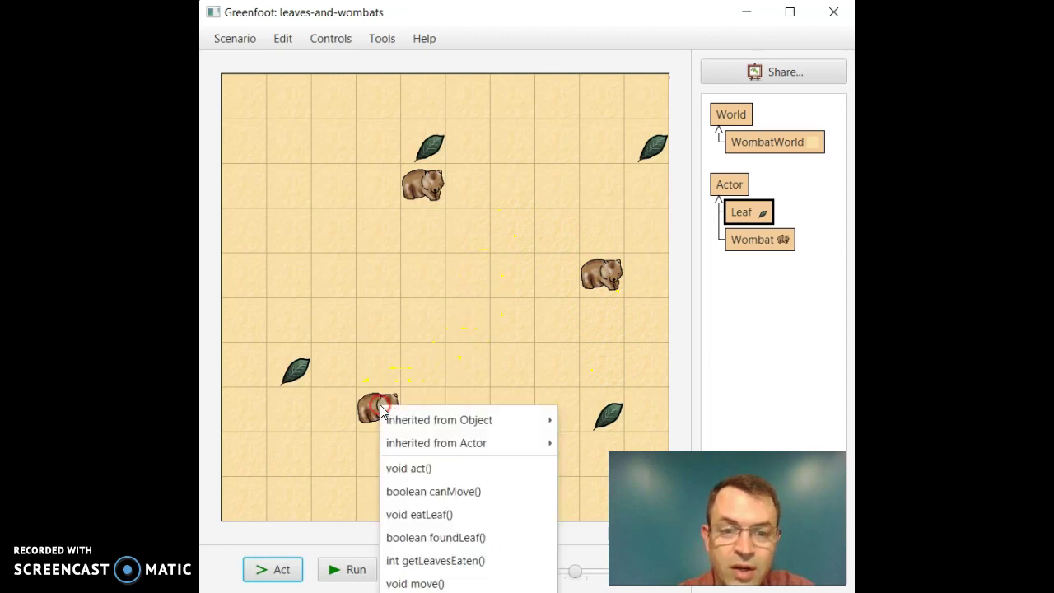
{"action": "left_click", "coordinate": [412, 465]}
{"action": "right_click", "coordinate": [420, 414]}
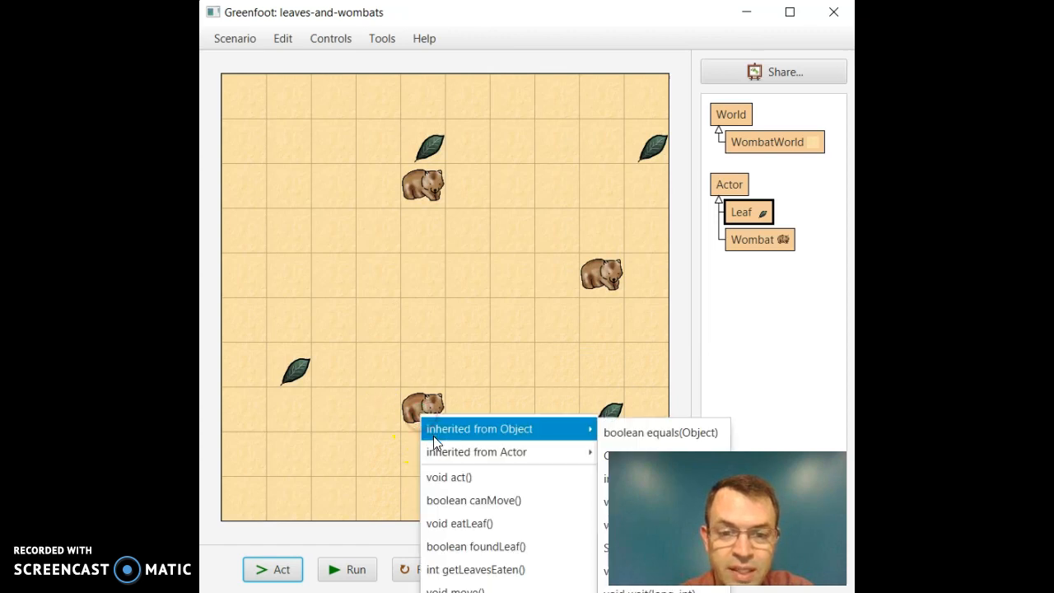
{"action": "left_click", "coordinate": [443, 471]}
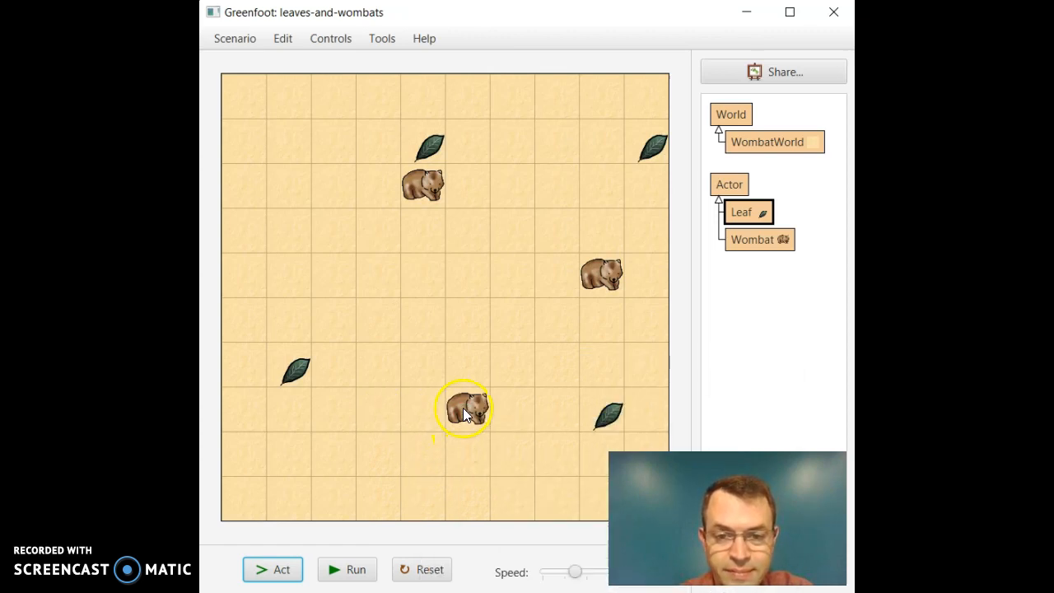
Call act() three more times to walk the lower wombat right, eating the leaf in its row
{"action": "right_click", "coordinate": [463, 408]}
{"action": "left_click", "coordinate": [478, 461]}
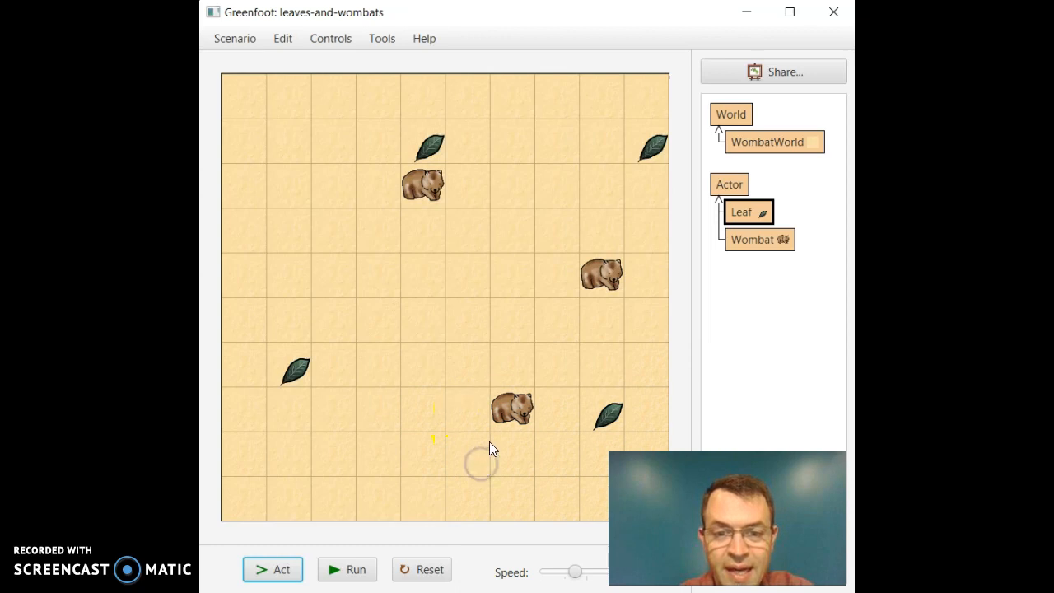
{"action": "right_click", "coordinate": [504, 411]}
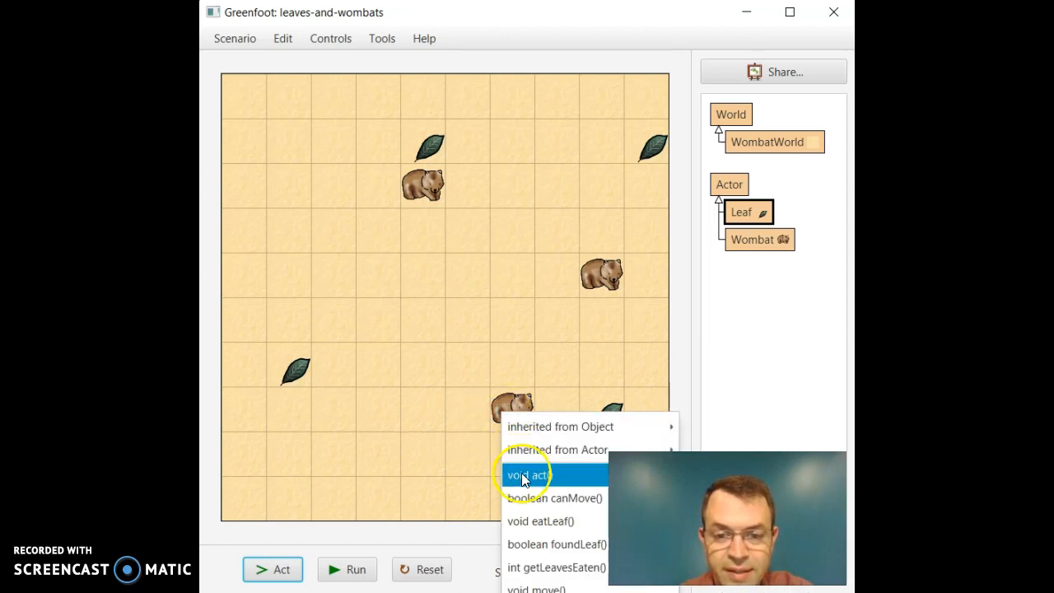
{"action": "left_click", "coordinate": [530, 475]}
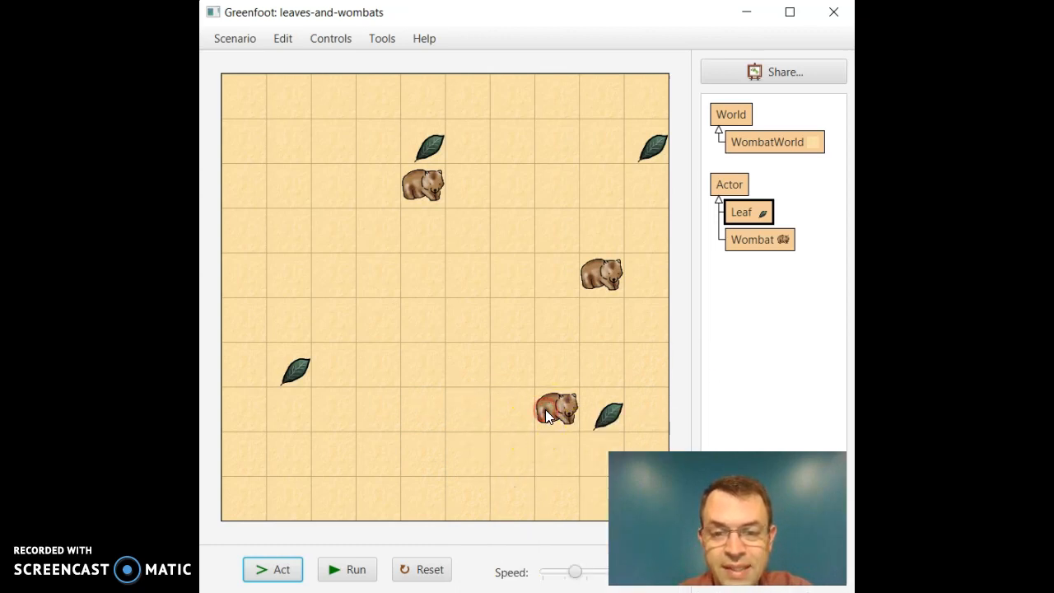
{"action": "right_click", "coordinate": [548, 412]}
{"action": "left_click", "coordinate": [565, 466]}
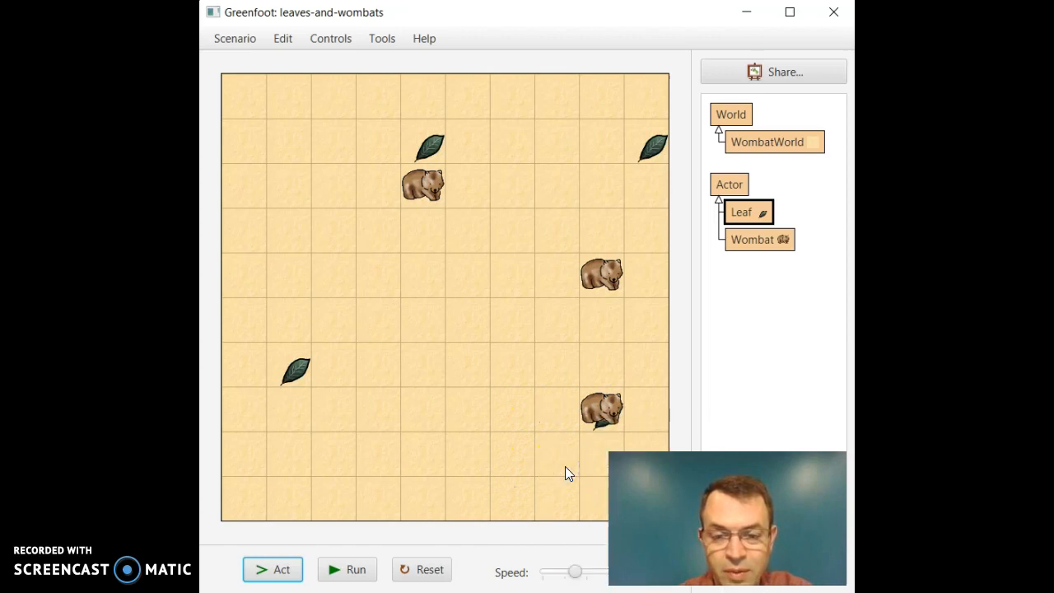
Bring the lower wombat to the right edge and act() once so it turns upward
{"action": "right_click", "coordinate": [590, 409]}
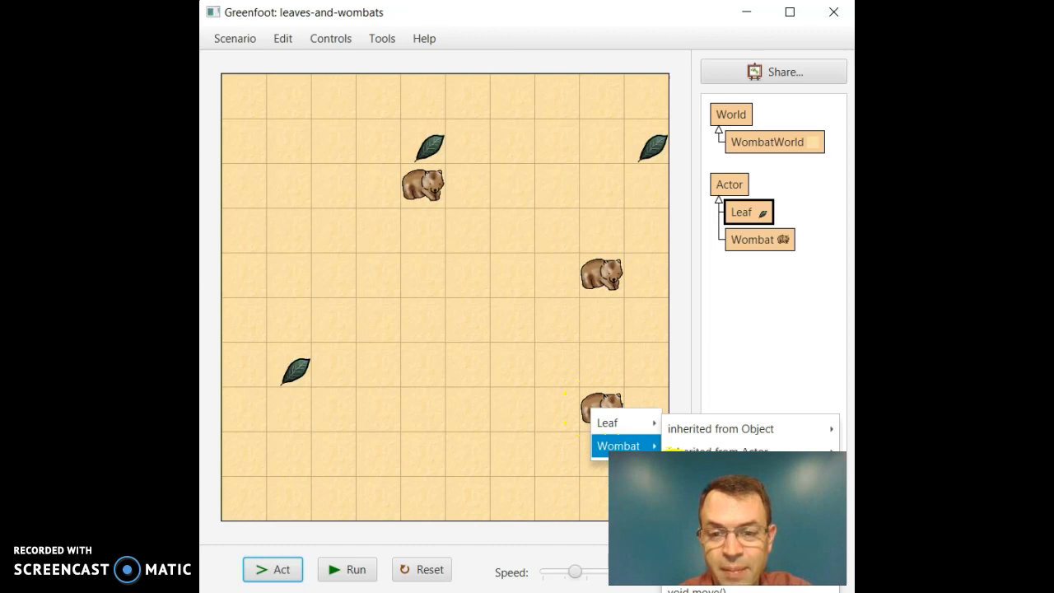
{"action": "key", "text": "Escape"}
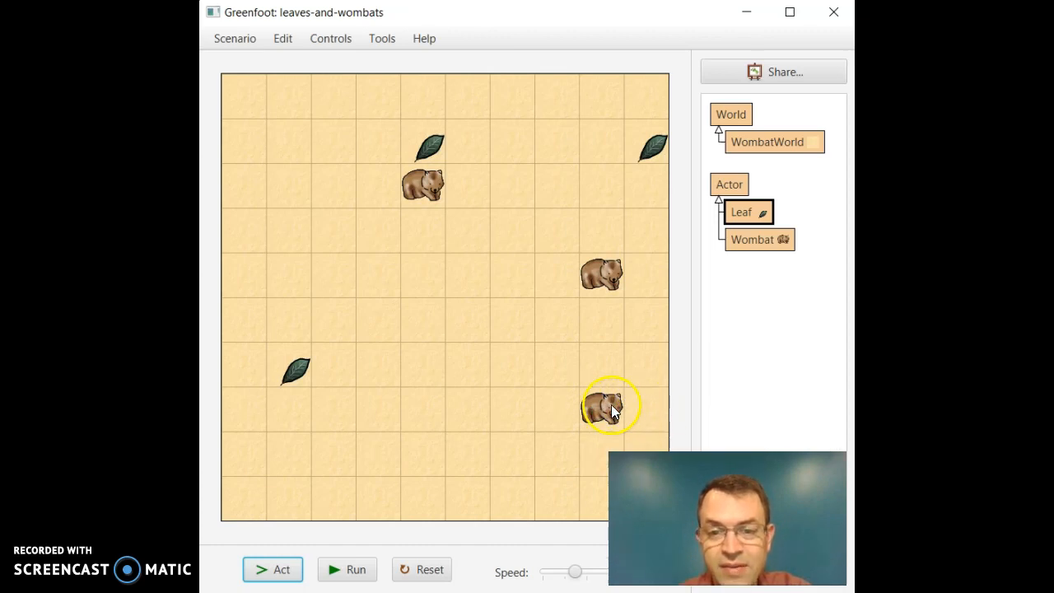
{"action": "right_click", "coordinate": [611, 404]}
{"action": "key", "text": "Escape"}
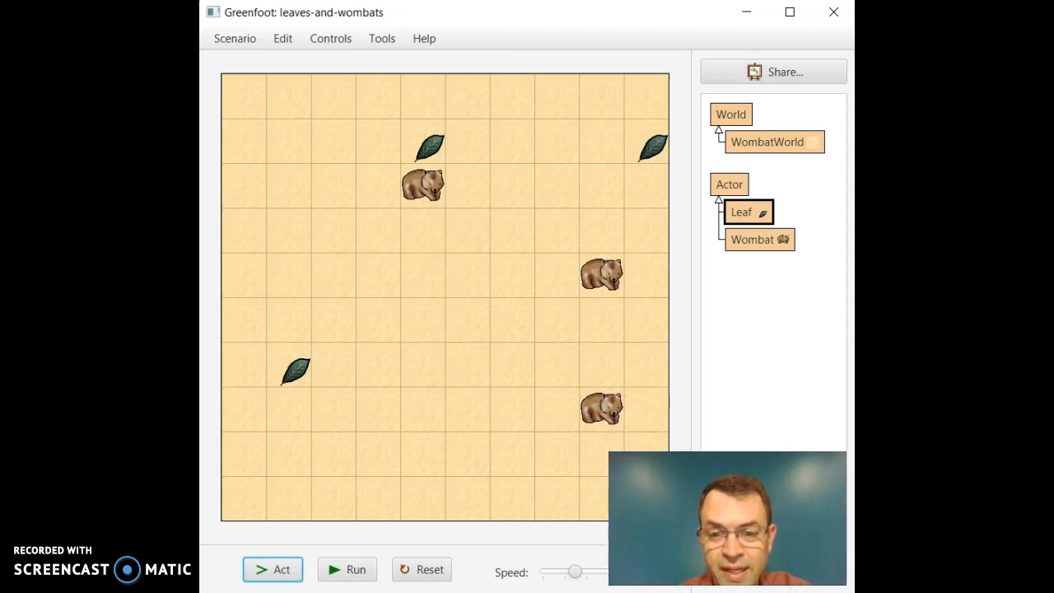
{"action": "left_click_drag", "start_coordinate": [605, 407], "coordinate": [646, 408]}
{"action": "right_click", "coordinate": [648, 401]}
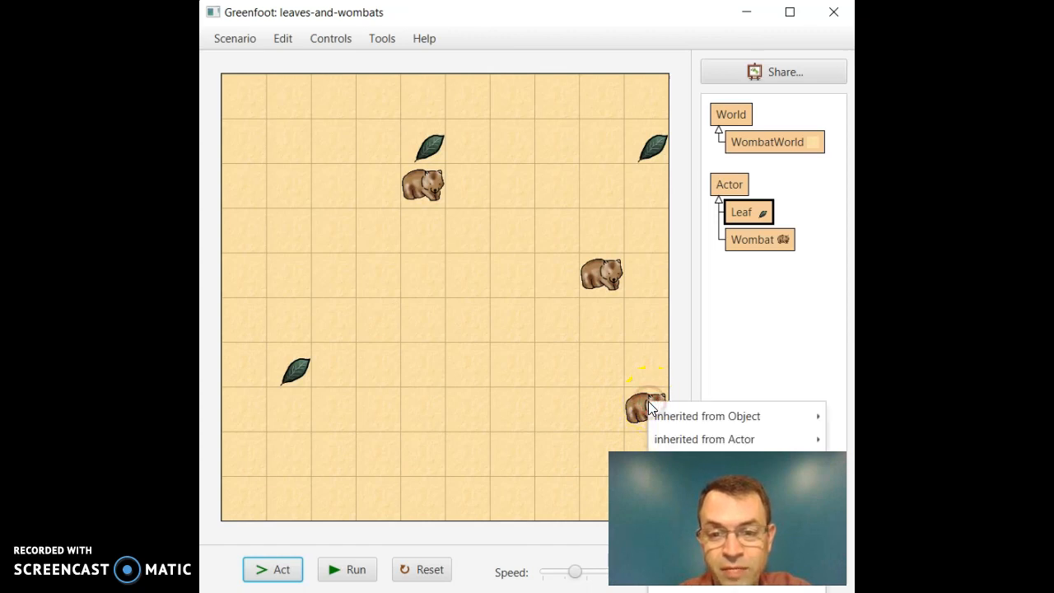
{"action": "key", "text": "Escape"}
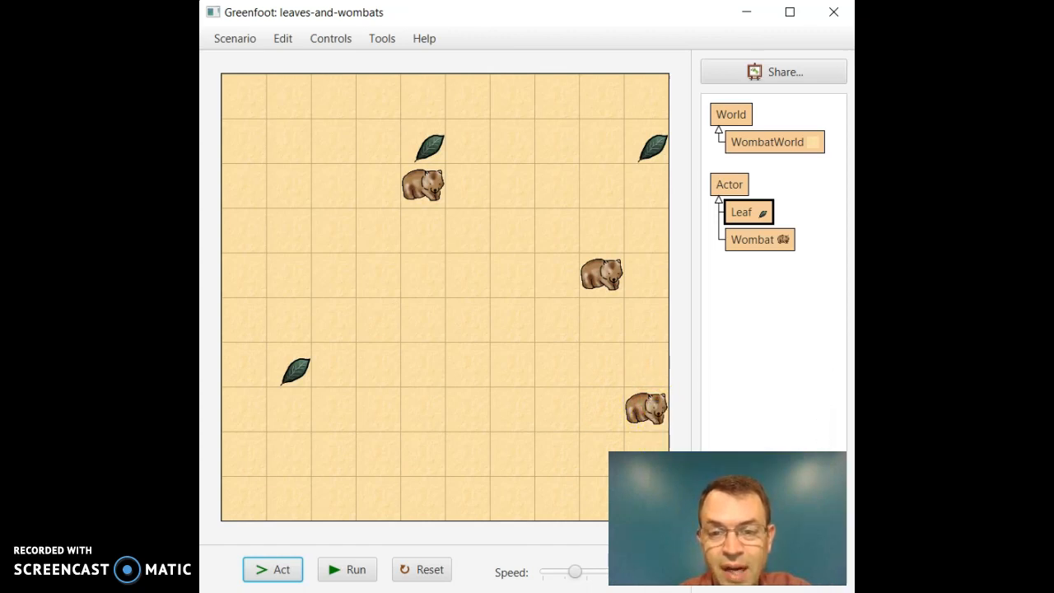
{"action": "left_click_drag", "start_coordinate": [647, 410], "coordinate": [645, 403]}
{"action": "right_click", "coordinate": [645, 417]}
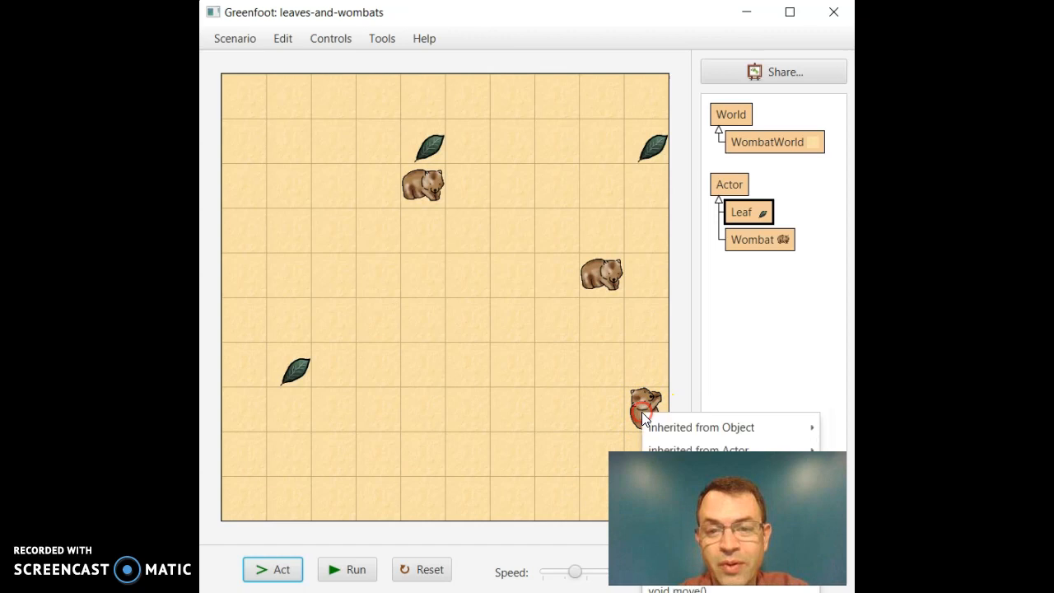
{"action": "left_click", "coordinate": [706, 431]}
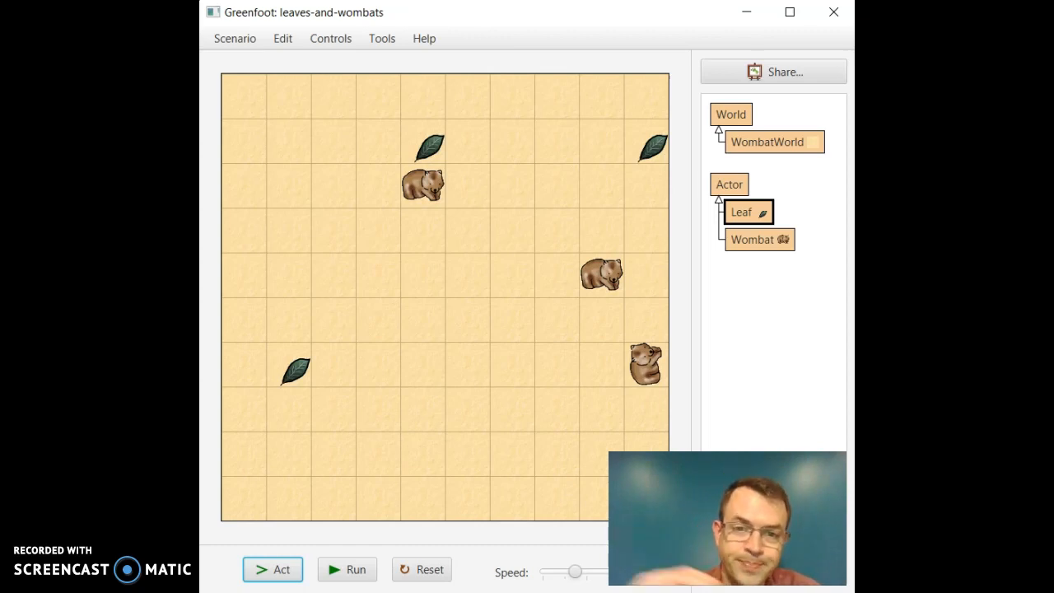
Set the top wombat's direction to 2 with setDirection
{"action": "right_click", "coordinate": [417, 175]}
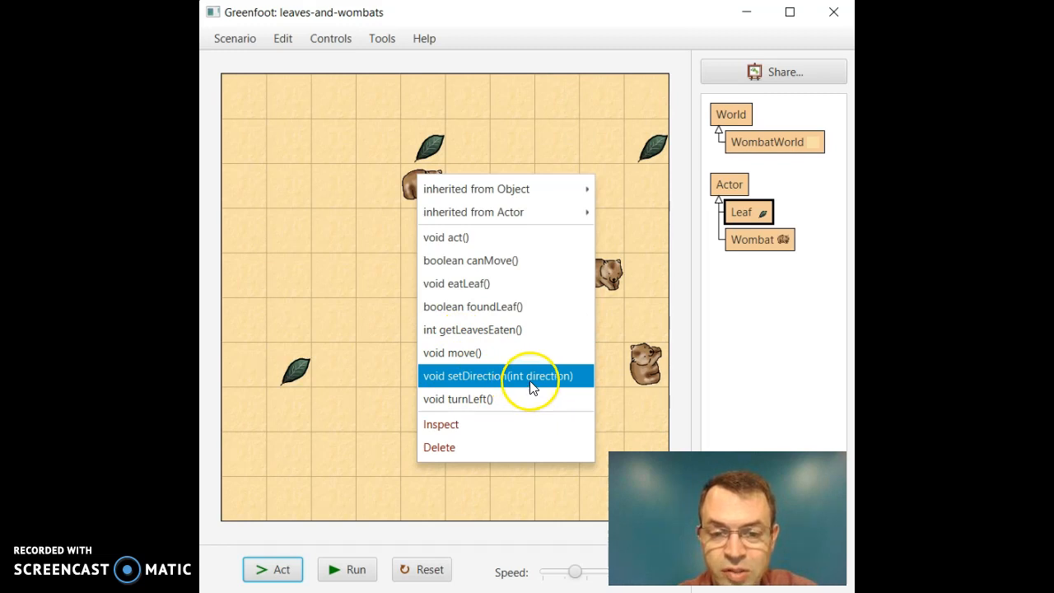
{"action": "left_click", "coordinate": [530, 381]}
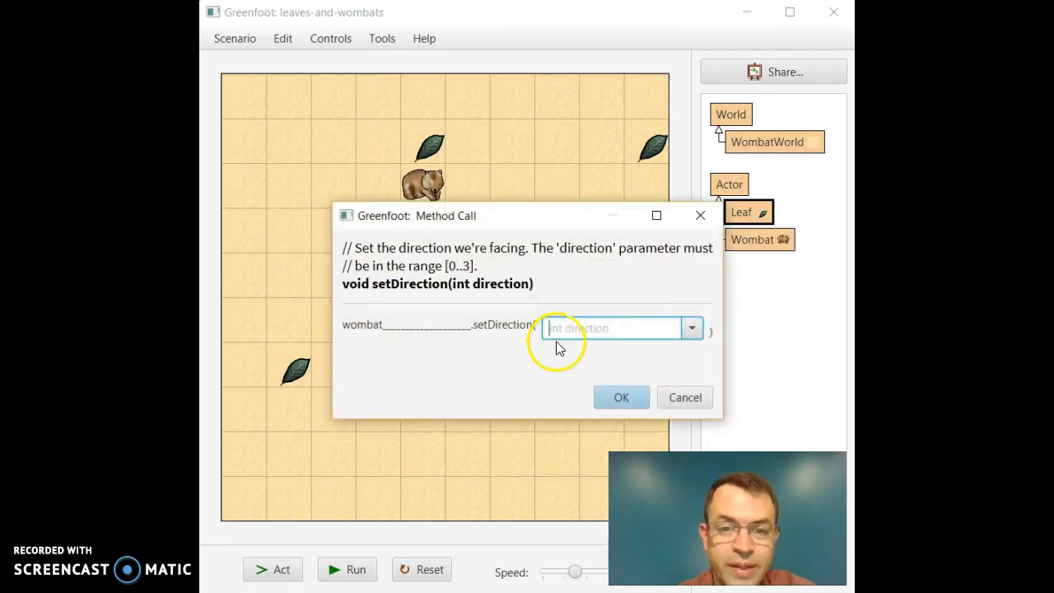
{"action": "left_click", "coordinate": [692, 327]}
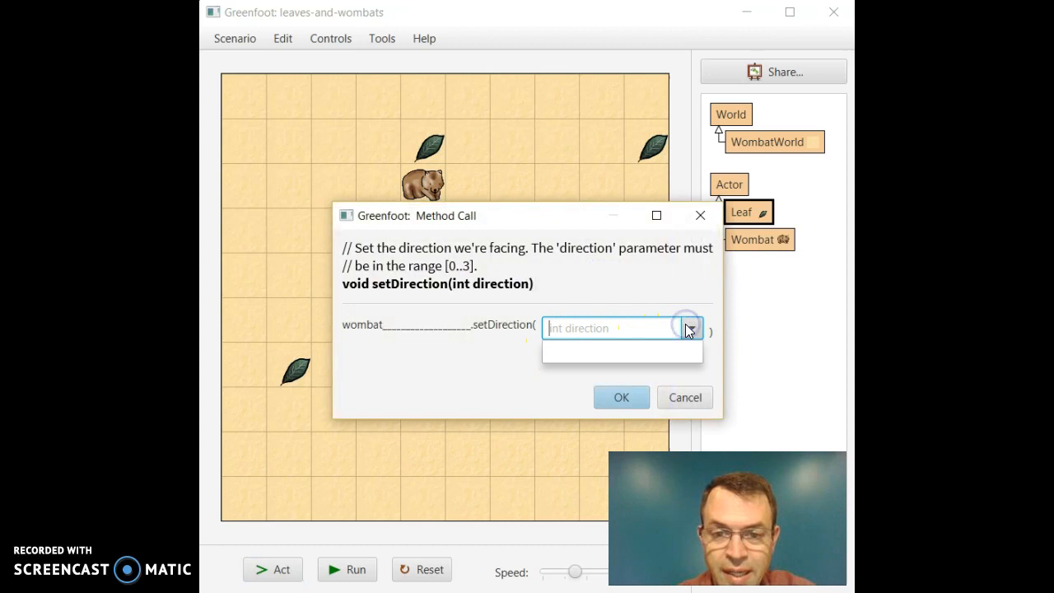
{"action": "left_click", "coordinate": [692, 328]}
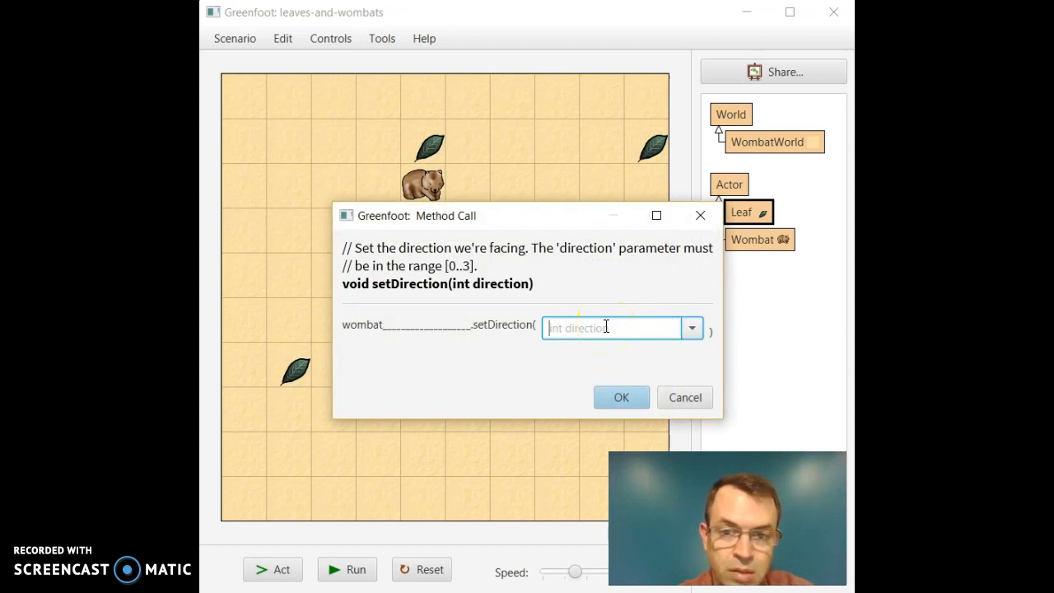
{"action": "type", "text": "2"}
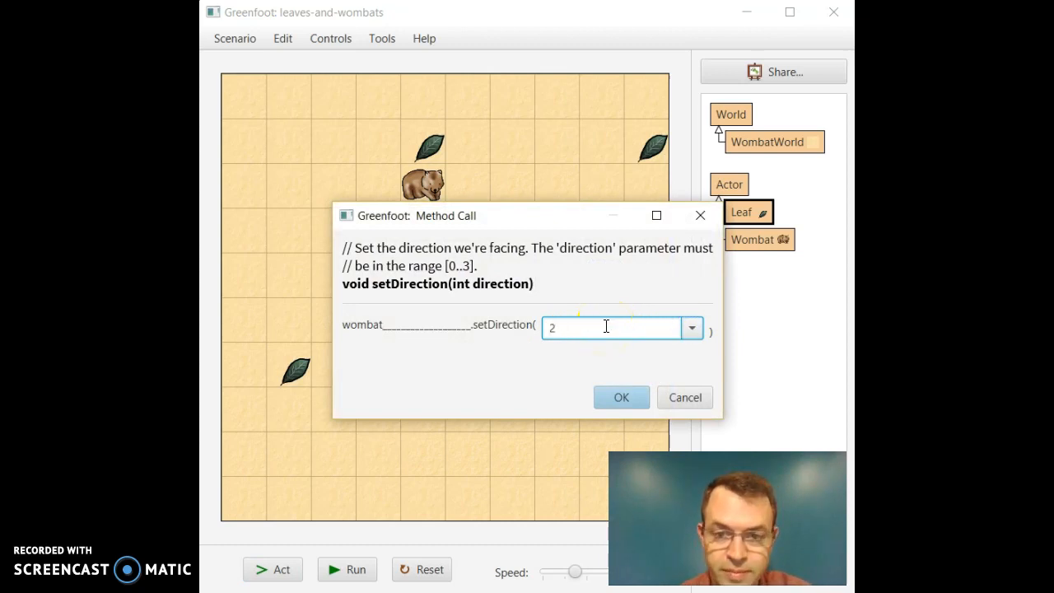
{"action": "key", "text": "Return"}
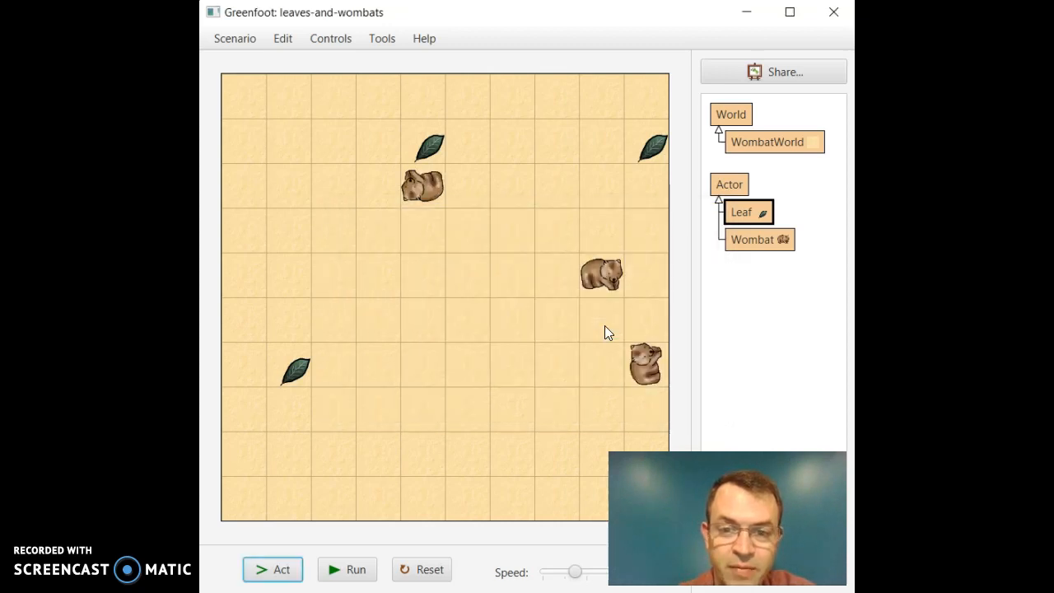
Set the upper wombat's direction to 1, then to 3
{"action": "right_click", "coordinate": [430, 184]}
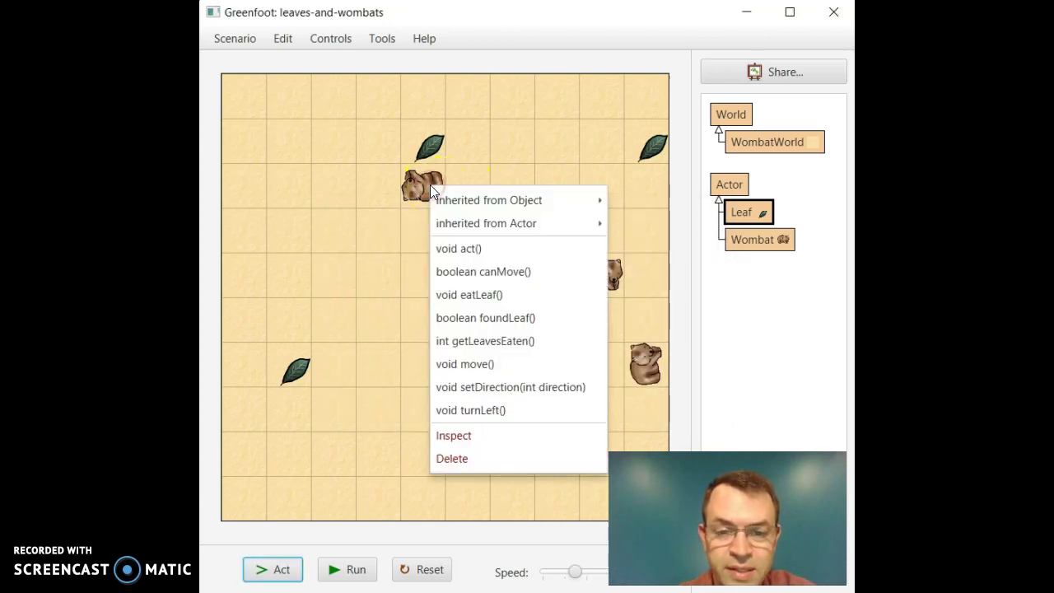
{"action": "left_click", "coordinate": [510, 387]}
{"action": "left_click", "coordinate": [565, 336]}
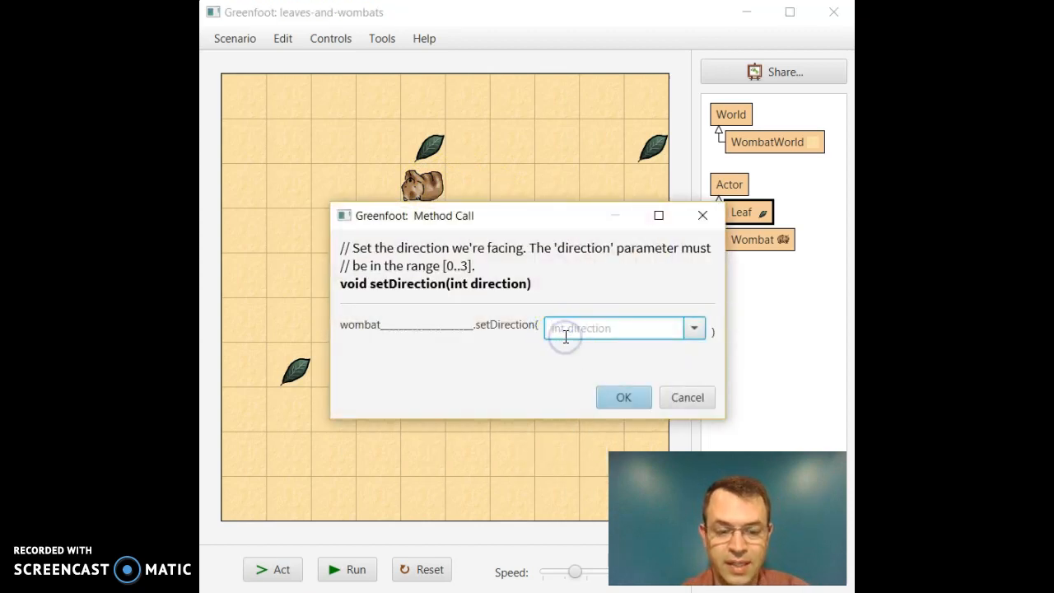
{"action": "type", "text": "1"}
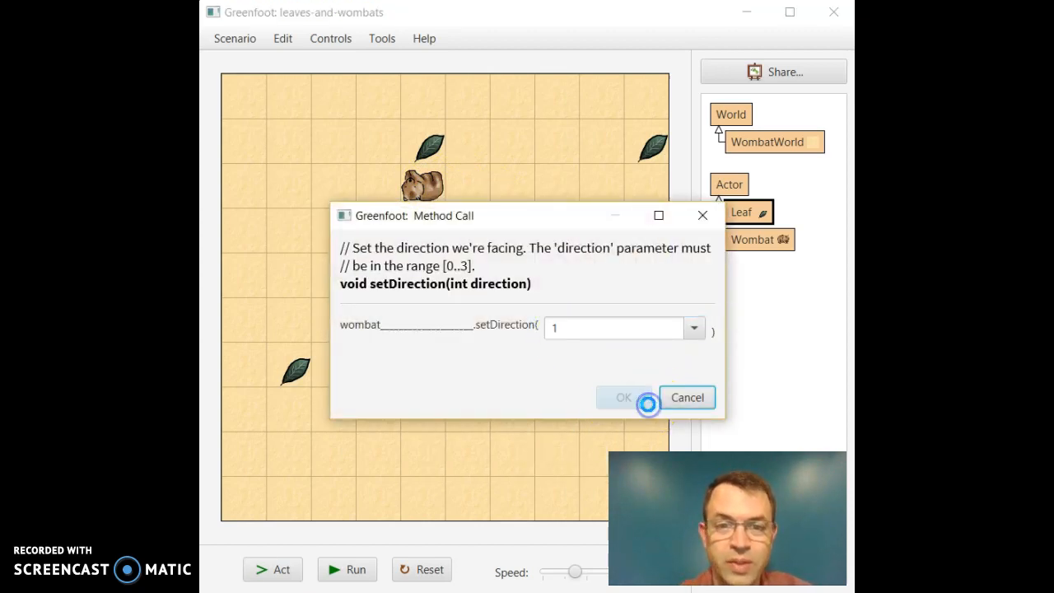
{"action": "left_click", "coordinate": [634, 398]}
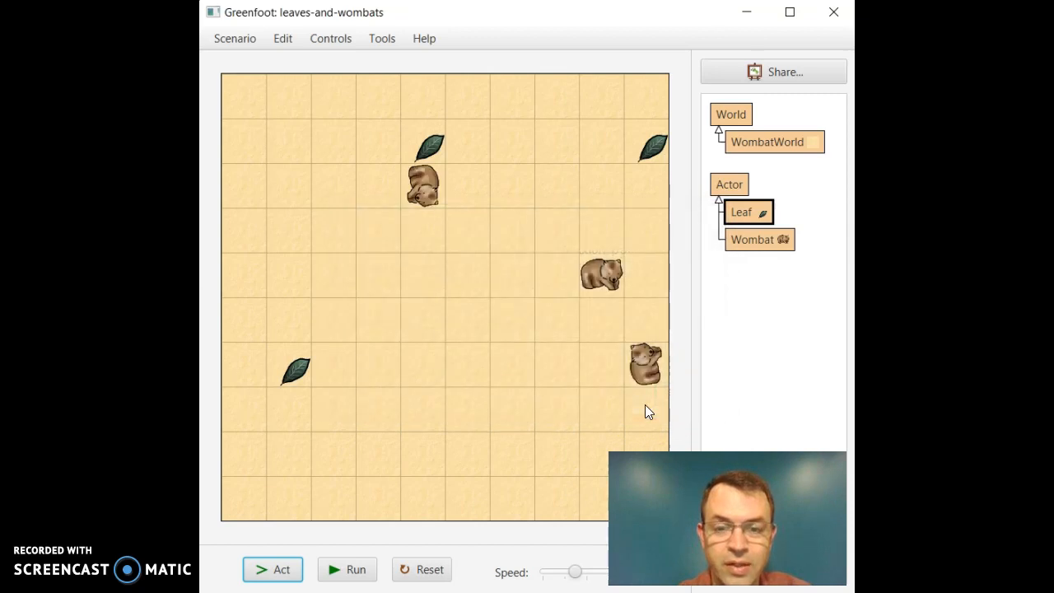
{"action": "right_click", "coordinate": [432, 183]}
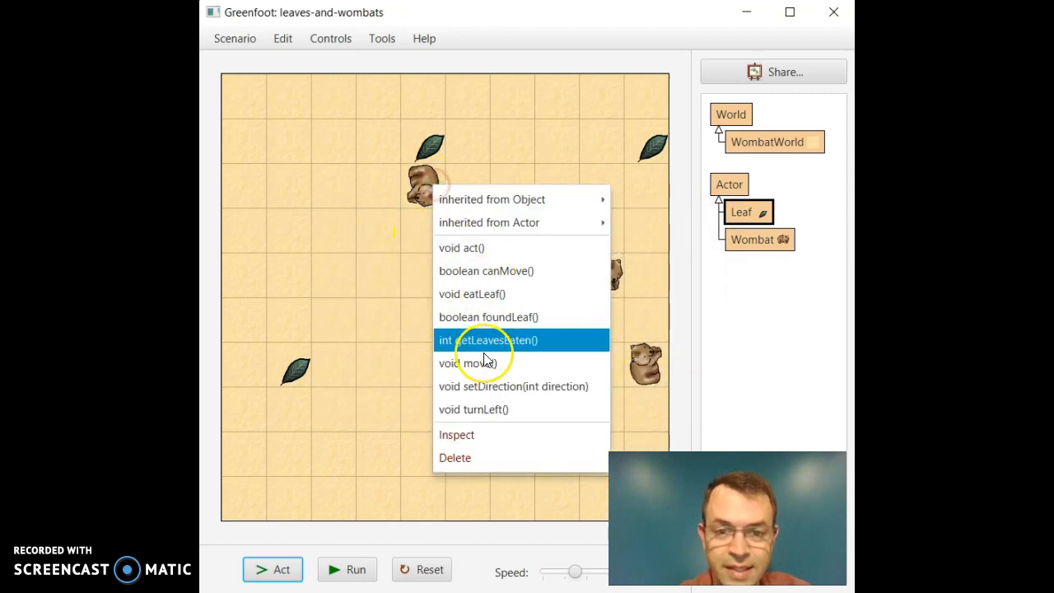
{"action": "left_click", "coordinate": [490, 387]}
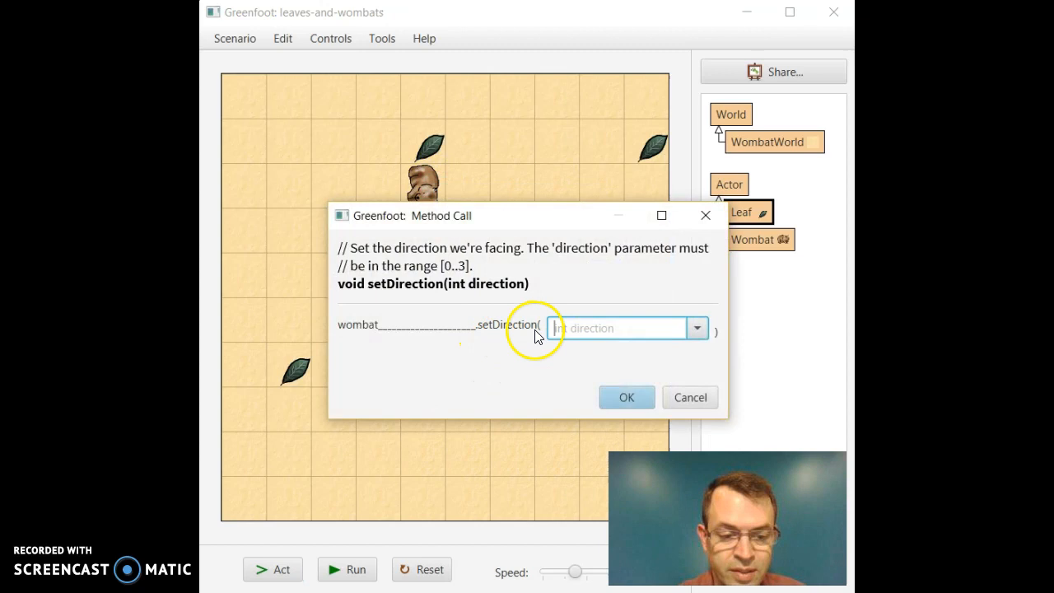
{"action": "type", "text": "3"}
{"action": "left_click", "coordinate": [622, 397]}
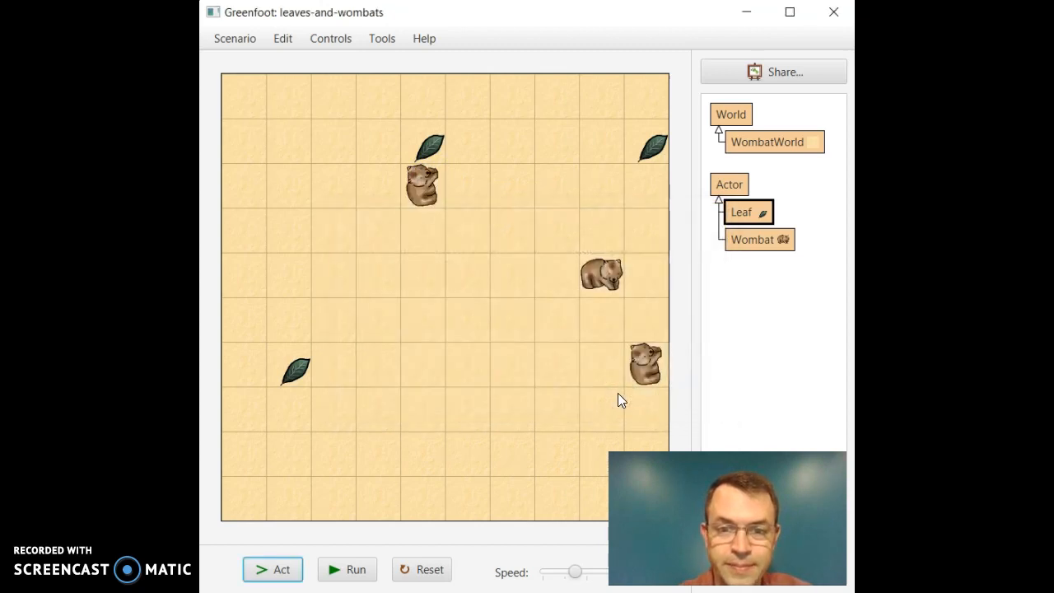
Invoke move() on the upper wombat so it steps onto the leaf above
{"action": "right_click", "coordinate": [430, 191]}
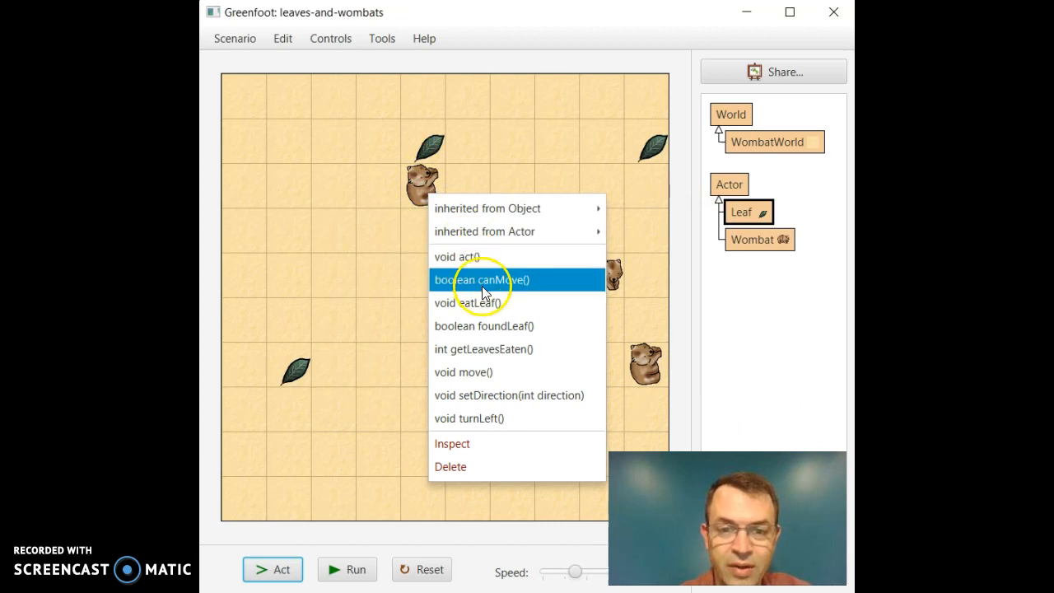
{"action": "left_click", "coordinate": [485, 372]}
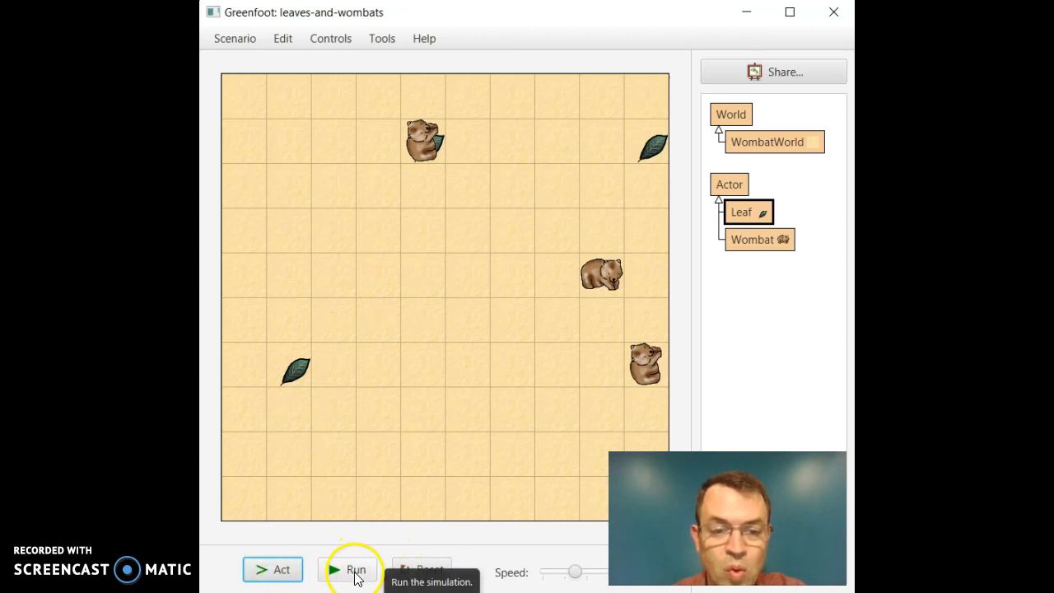
Run six Act steps so the wombats eat the top leaves and reach the top row
{"action": "left_click", "coordinate": [282, 569]}
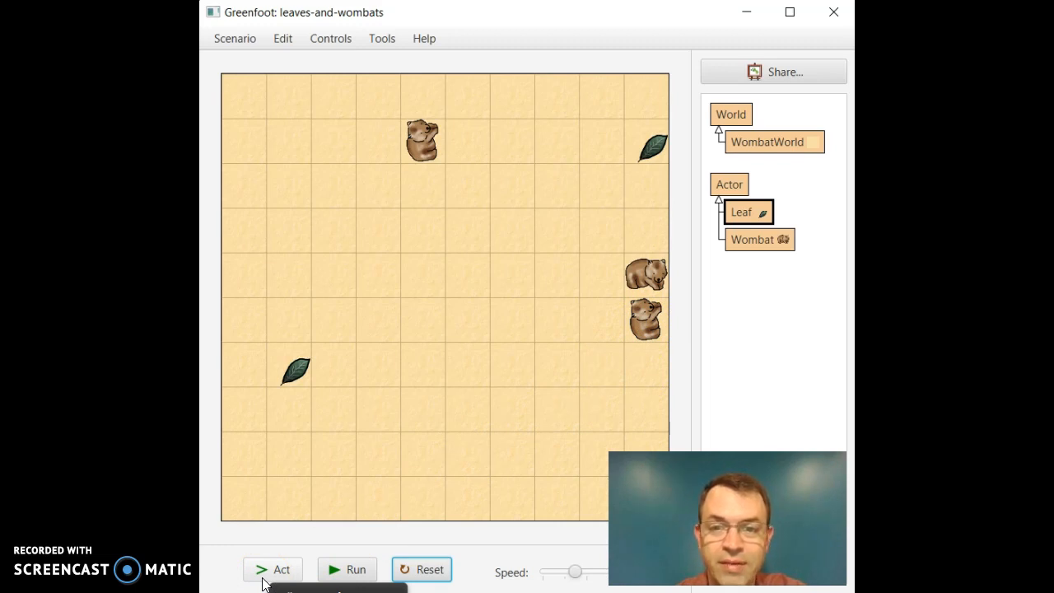
{"action": "left_click", "coordinate": [276, 569]}
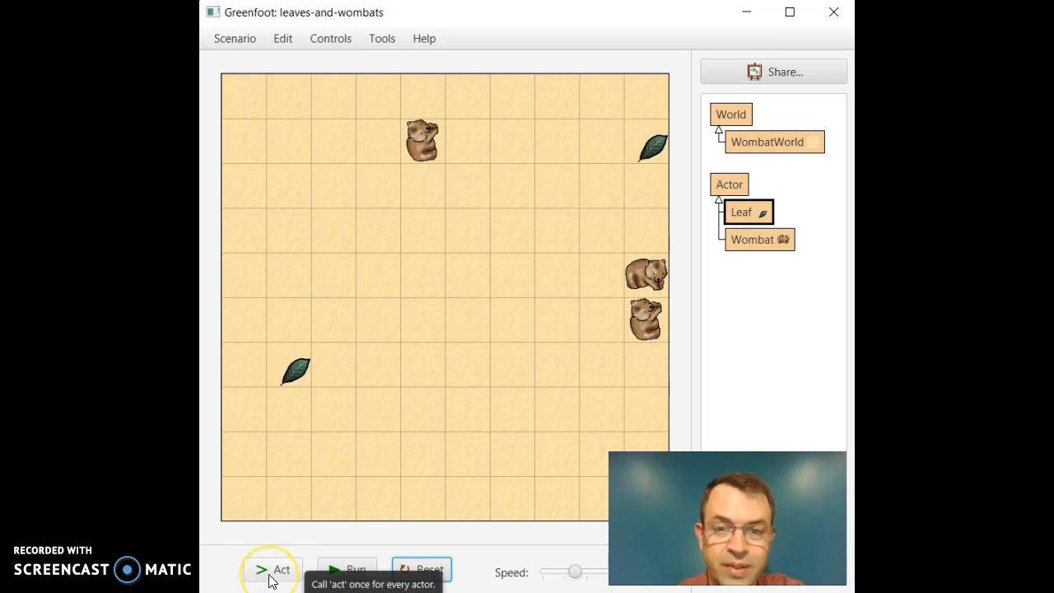
{"action": "left_click", "coordinate": [272, 576]}
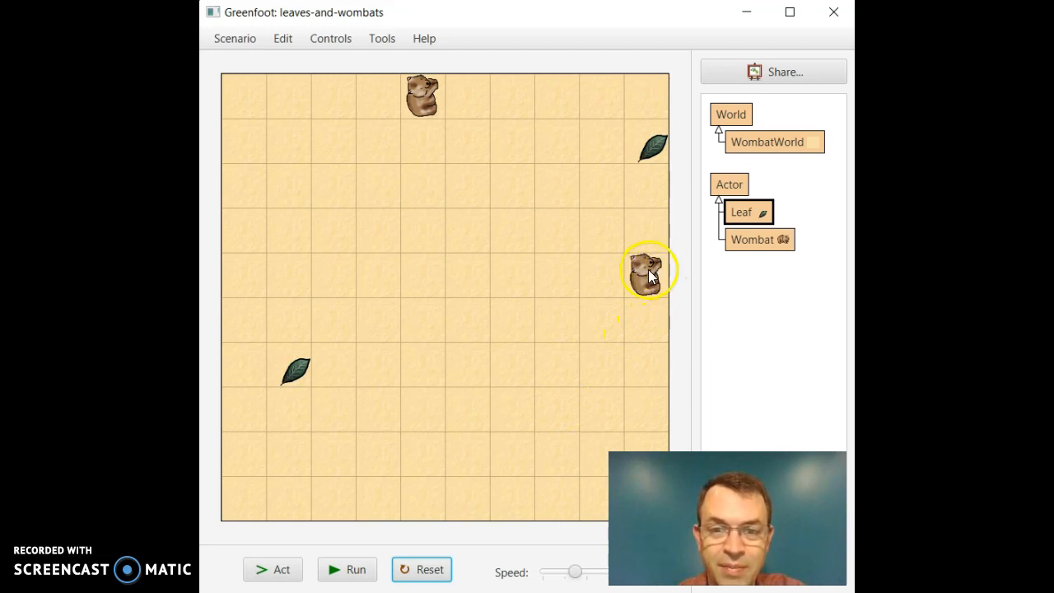
{"action": "left_click", "coordinate": [280, 569]}
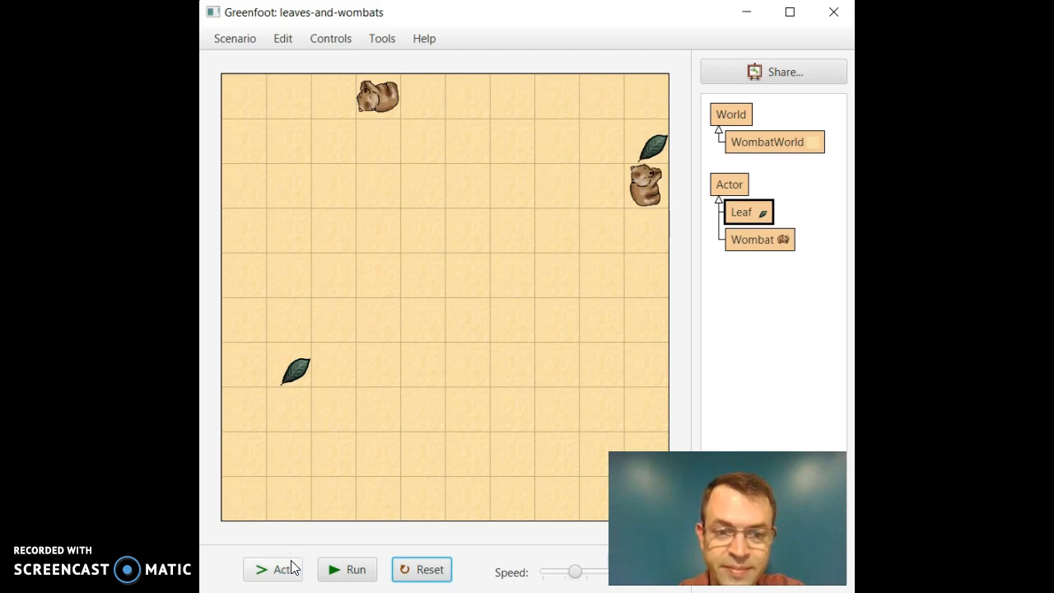
{"action": "left_click", "coordinate": [286, 567]}
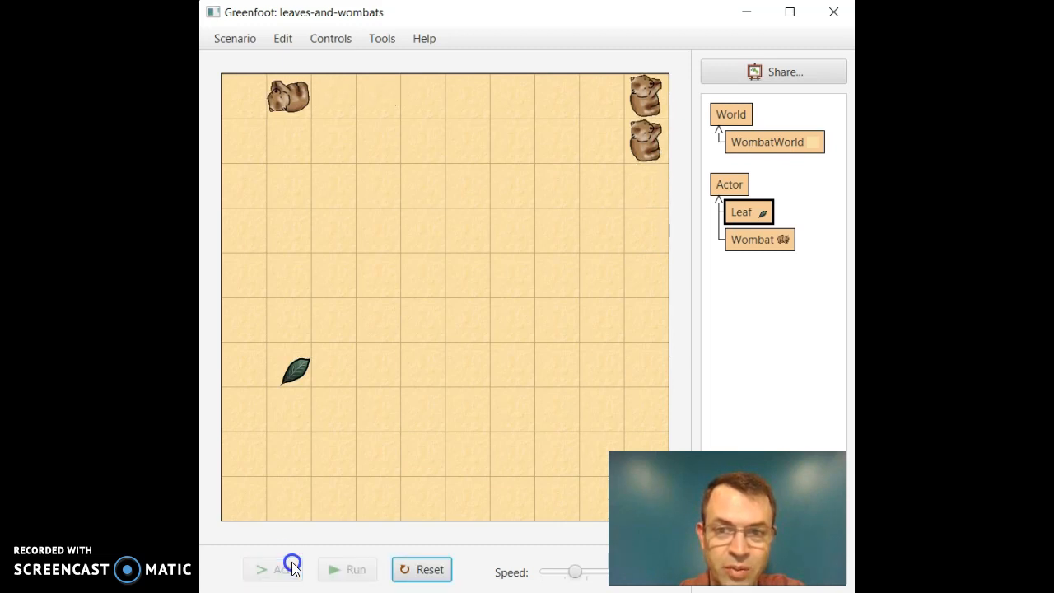
{"action": "left_click", "coordinate": [287, 568]}
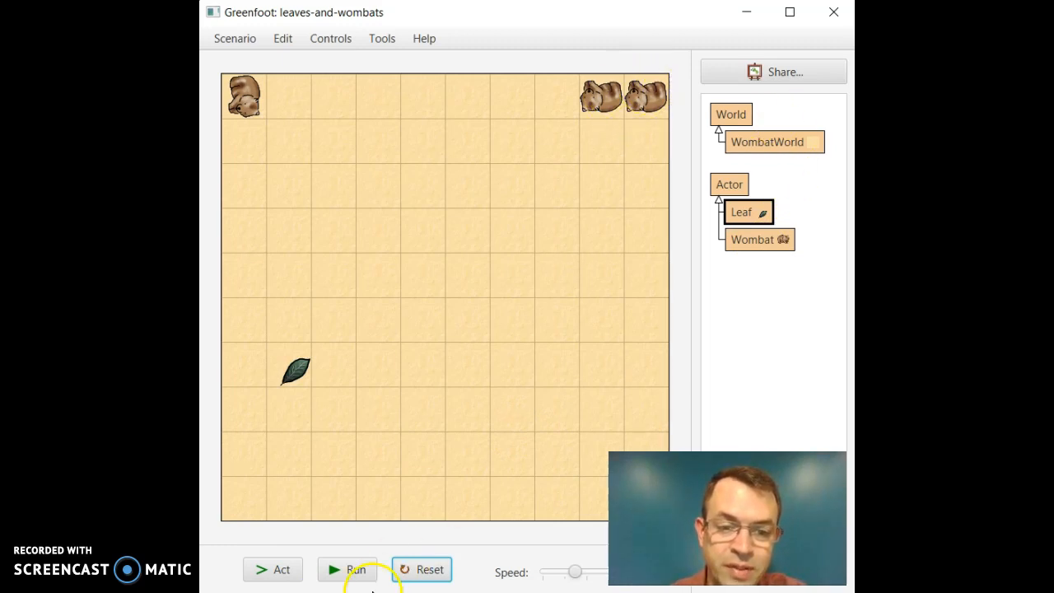
Run the scenario continuously with the wombats circling, then pause it
{"action": "left_click", "coordinate": [356, 569]}
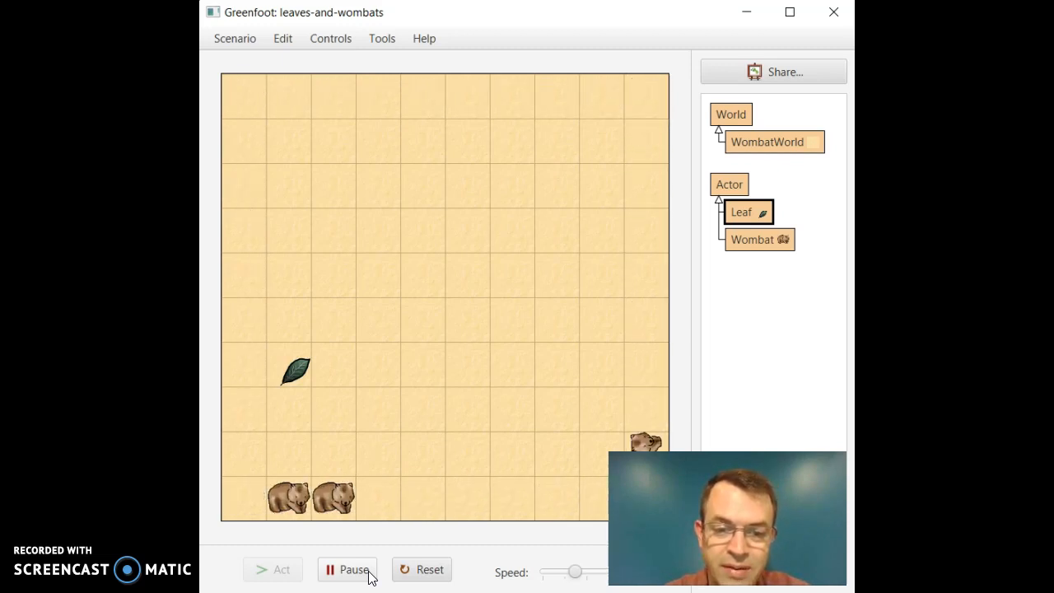
{"action": "left_click", "coordinate": [354, 569]}
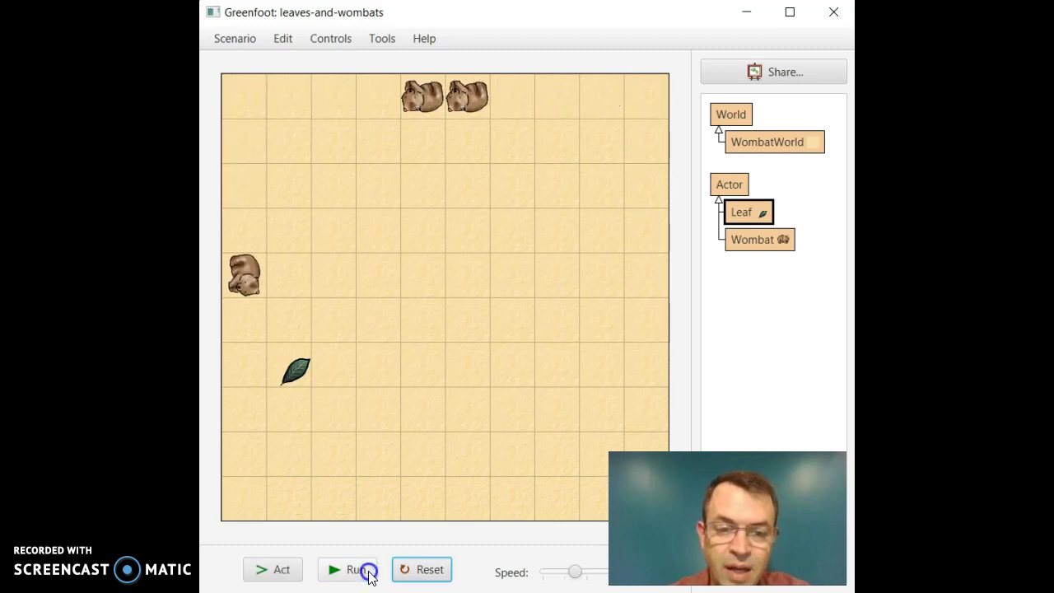
Reset the world to an empty grid and place one new Wombat near its centre
{"action": "left_click", "coordinate": [420, 569]}
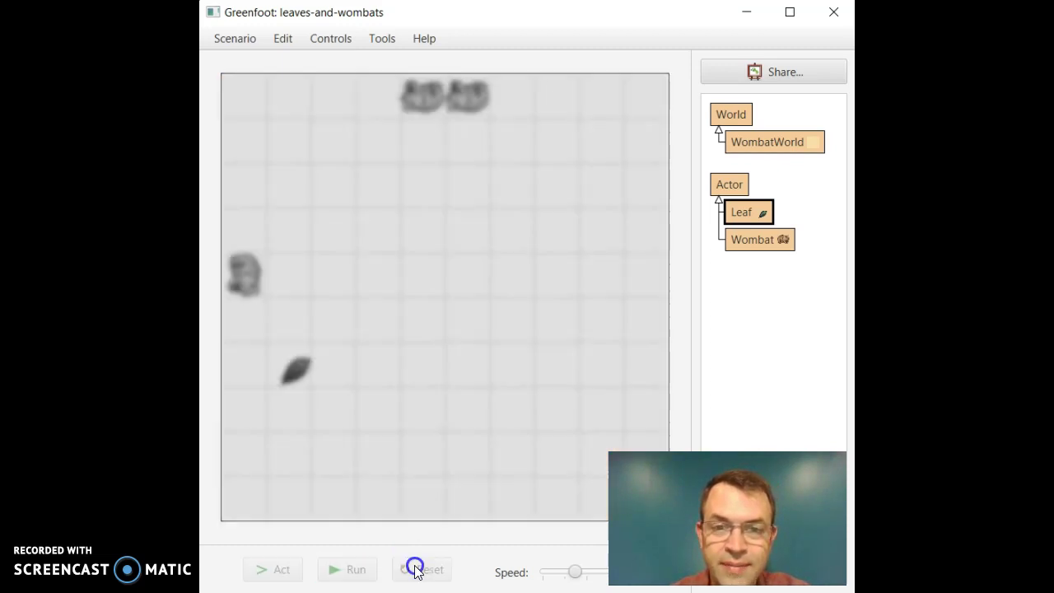
{"action": "right_click", "coordinate": [758, 239]}
{"action": "left_click", "coordinate": [798, 251]}
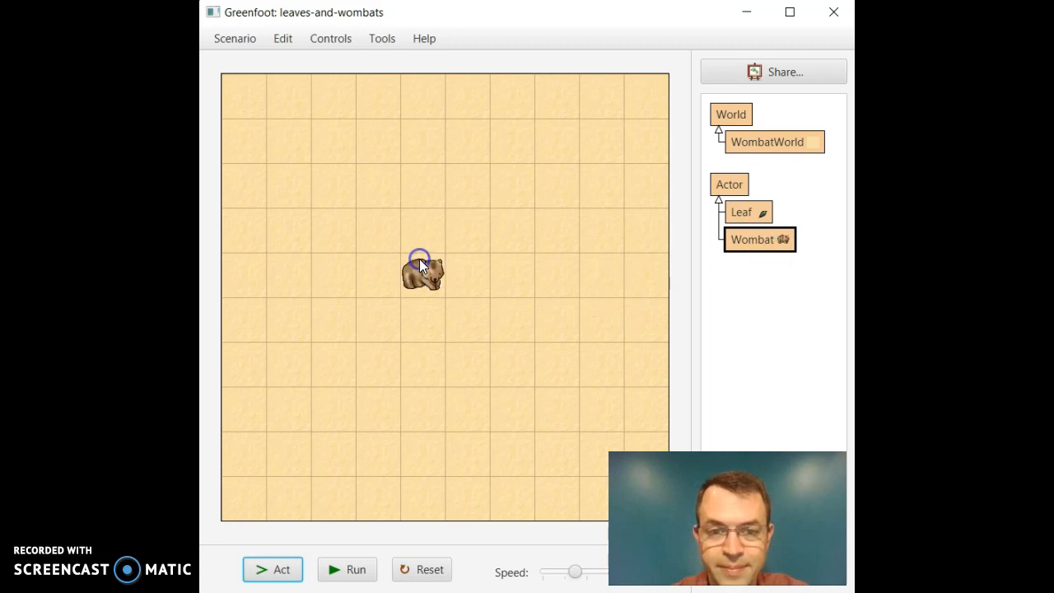
{"action": "left_click", "coordinate": [420, 260]}
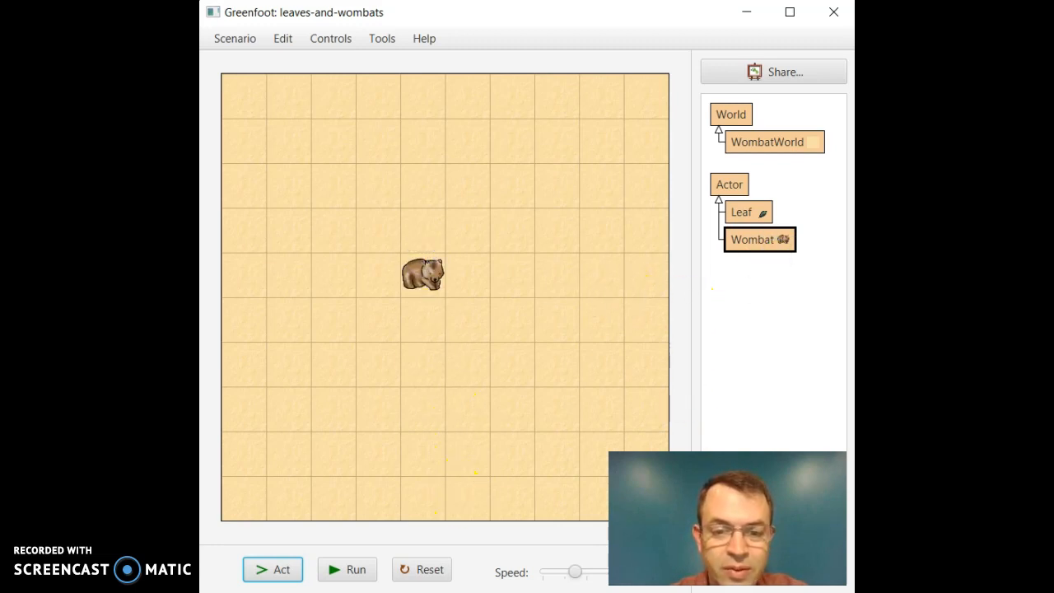